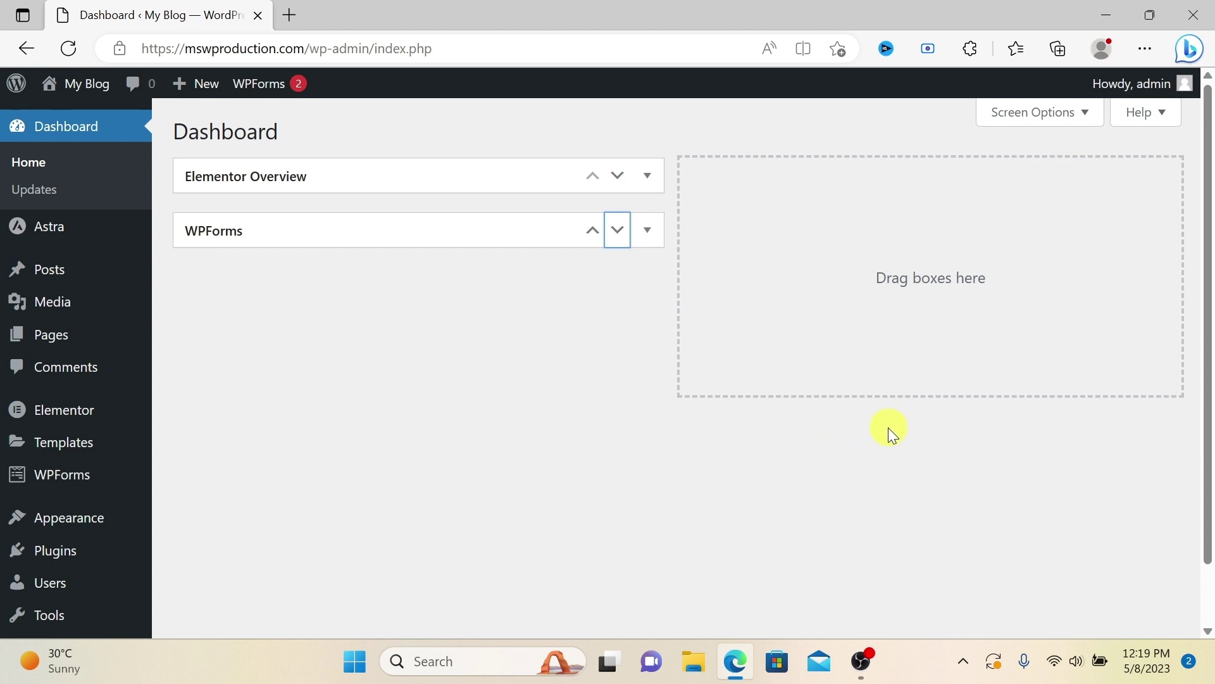
# Visit the live site from My Blog and scroll the Mountain-themed front page to its footer.
pyautogui.scroll(-1, 673, 413)
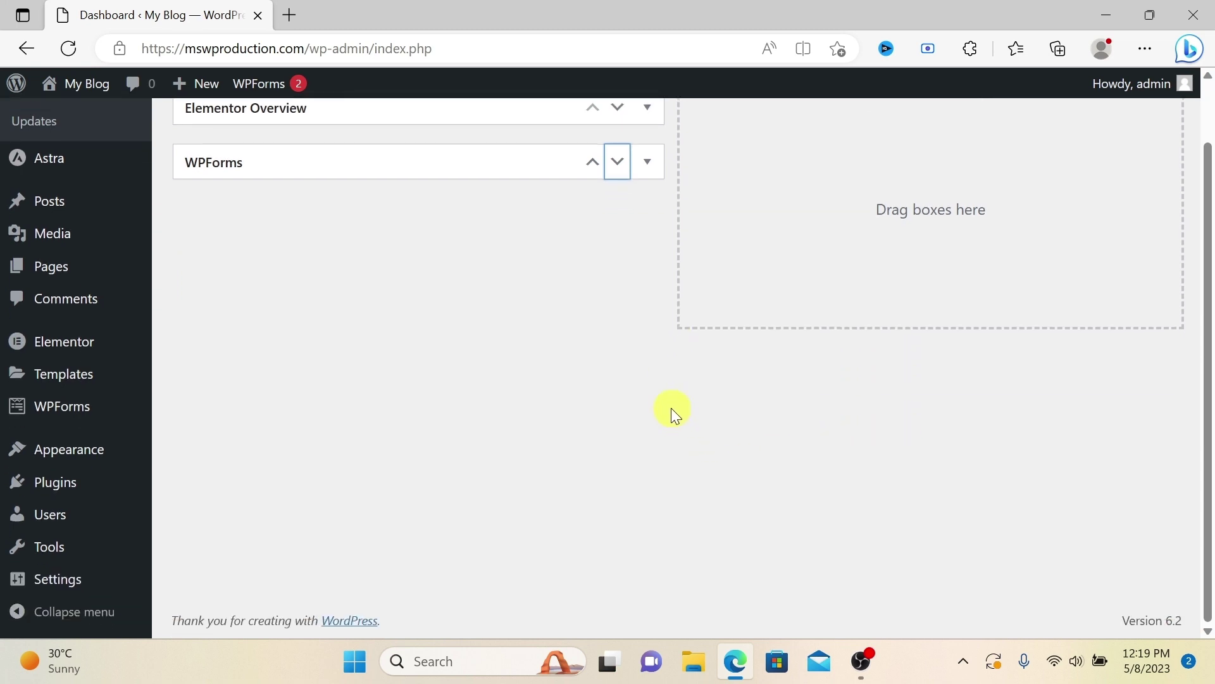
pyautogui.scroll(1, 670, 405)
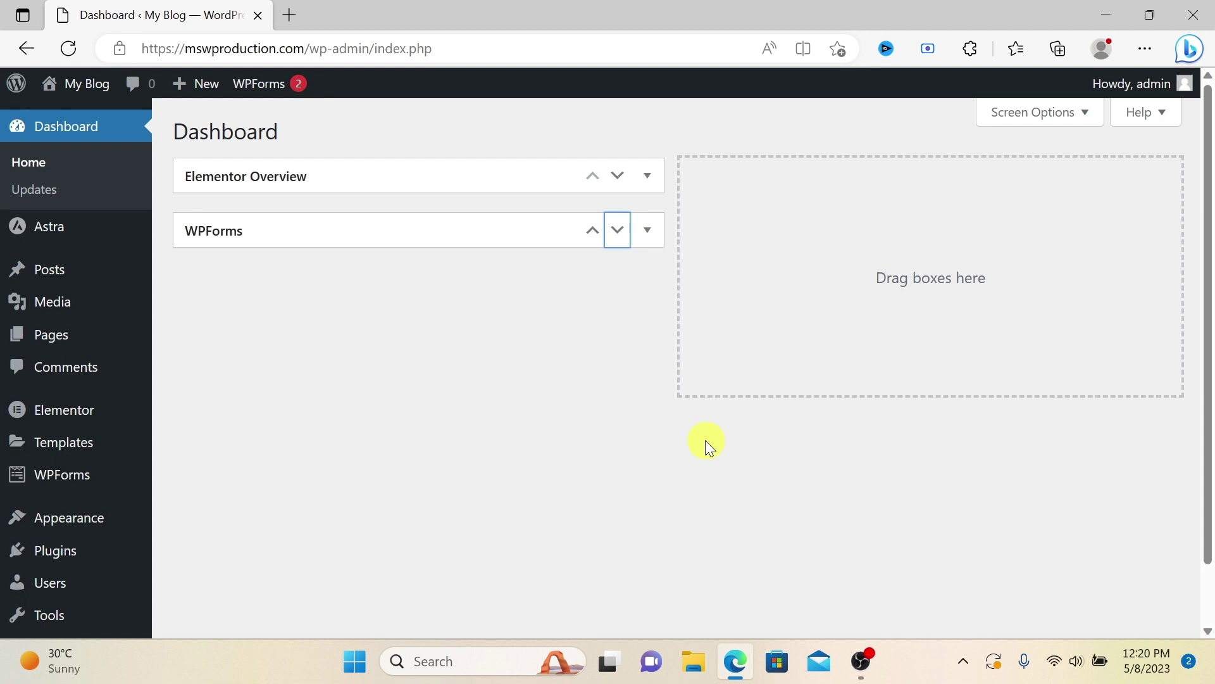
pyautogui.moveTo(75, 83)
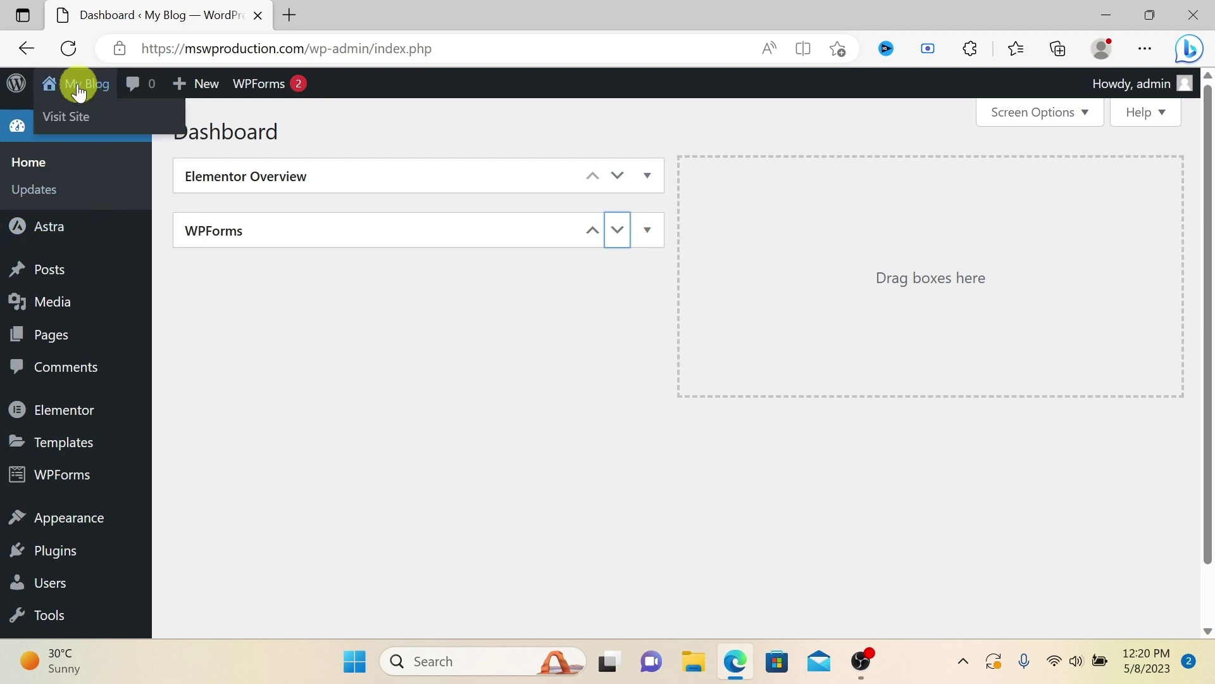
pyautogui.click(88, 121)
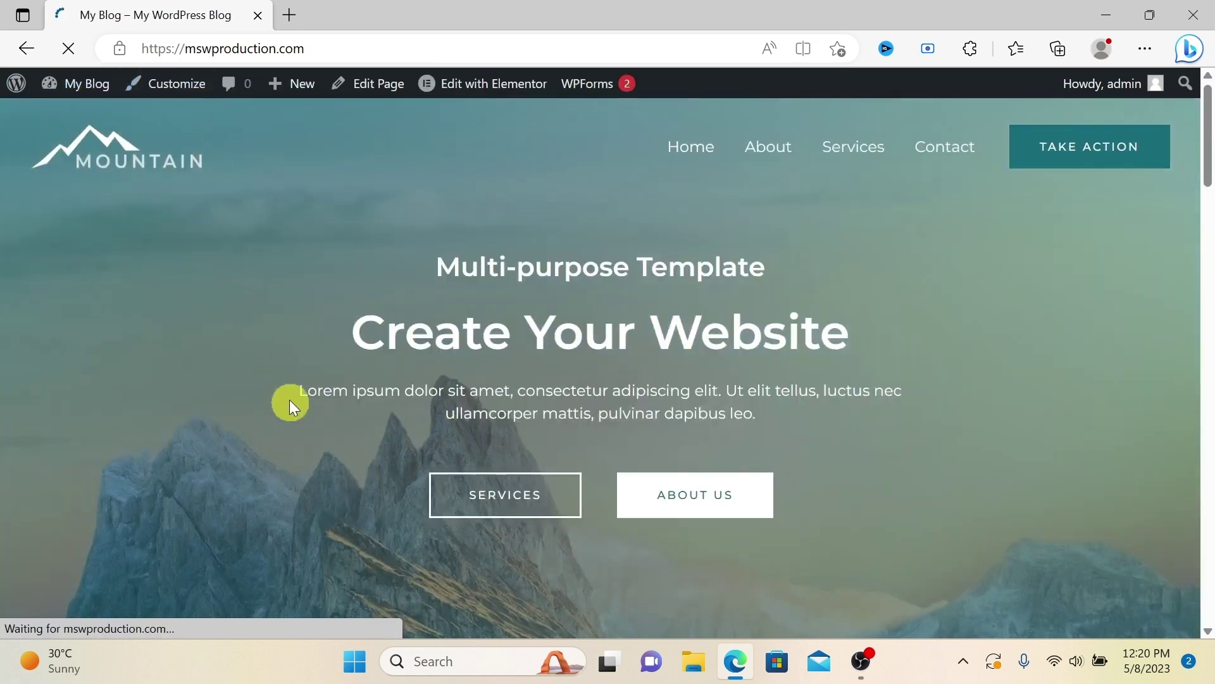
pyautogui.scroll(-5, 325, 371)
pyautogui.scroll(-15, 315, 285)
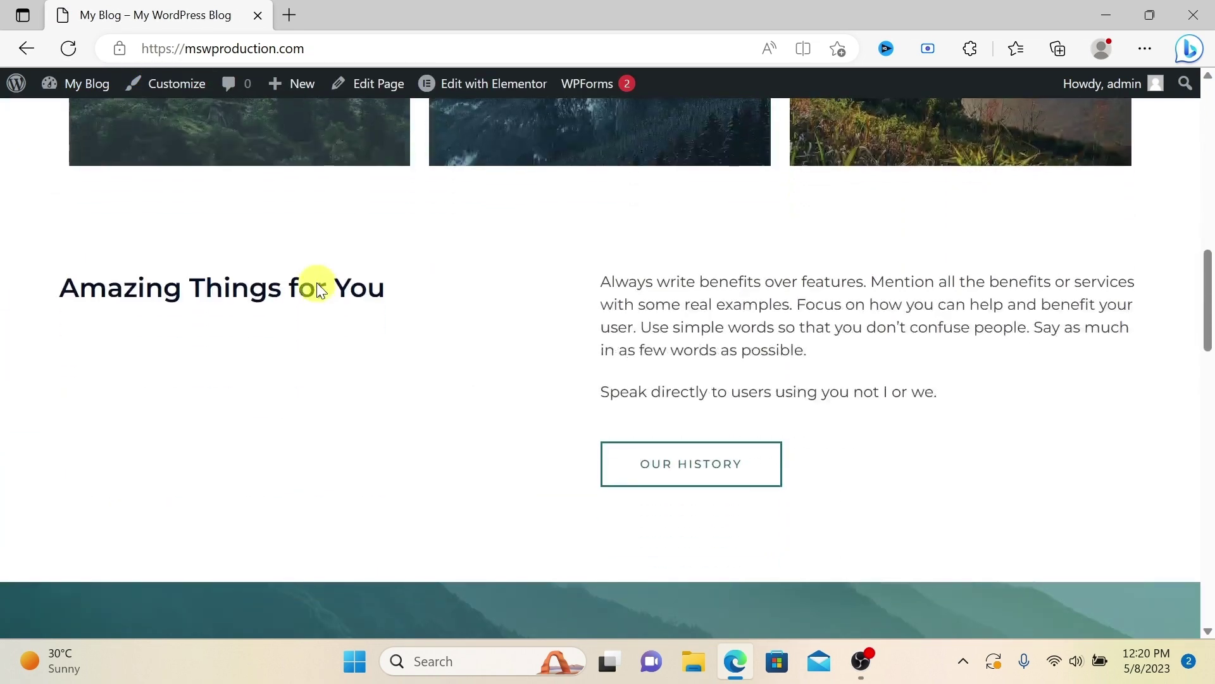
pyautogui.scroll(-14, 316, 283)
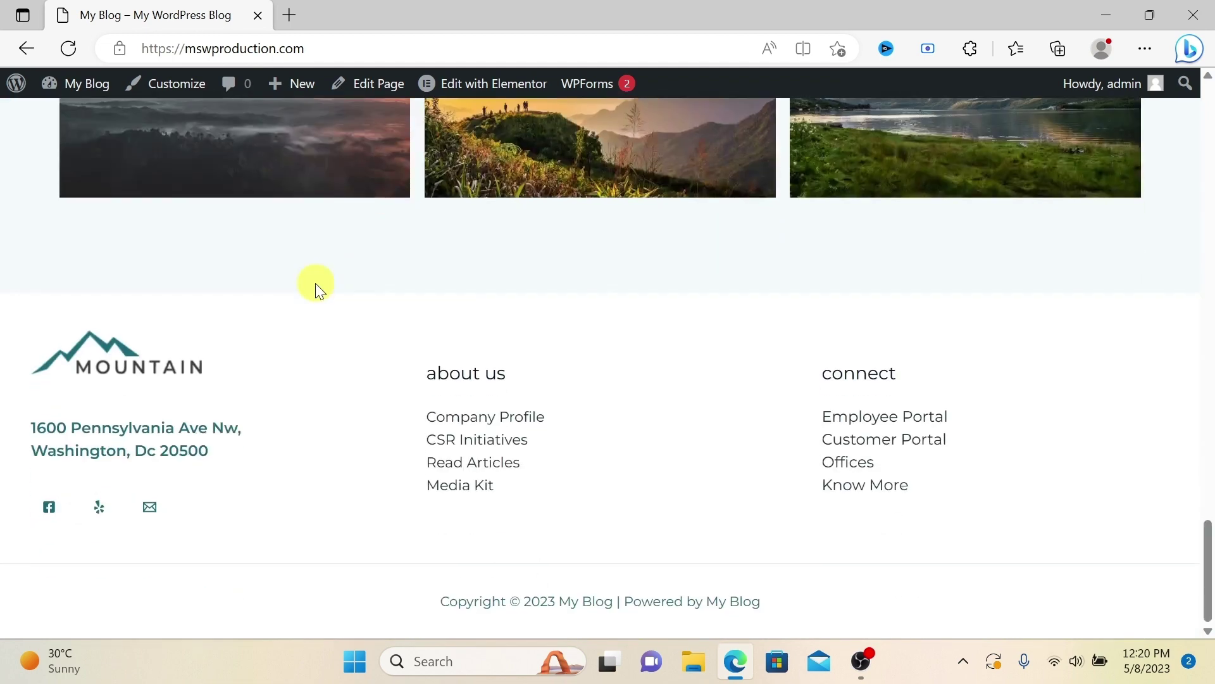
# Return to the admin Dashboard through My Blog > Dashboard.
pyautogui.moveTo(65, 95)
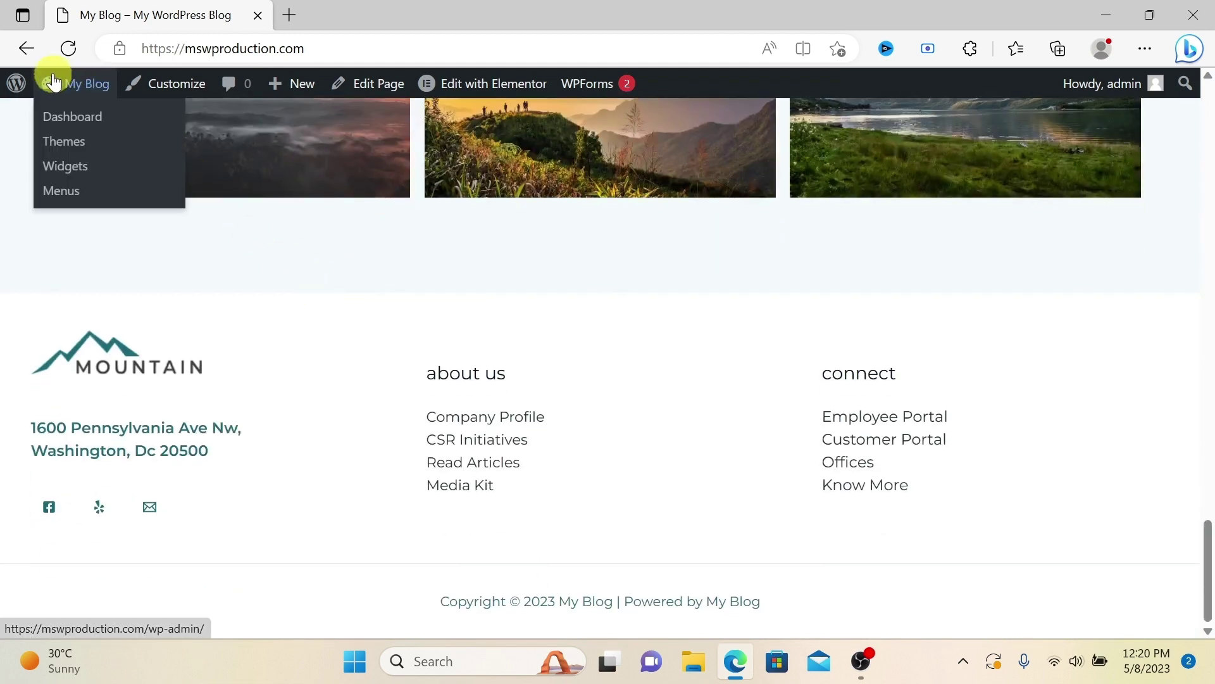
pyautogui.click(70, 125)
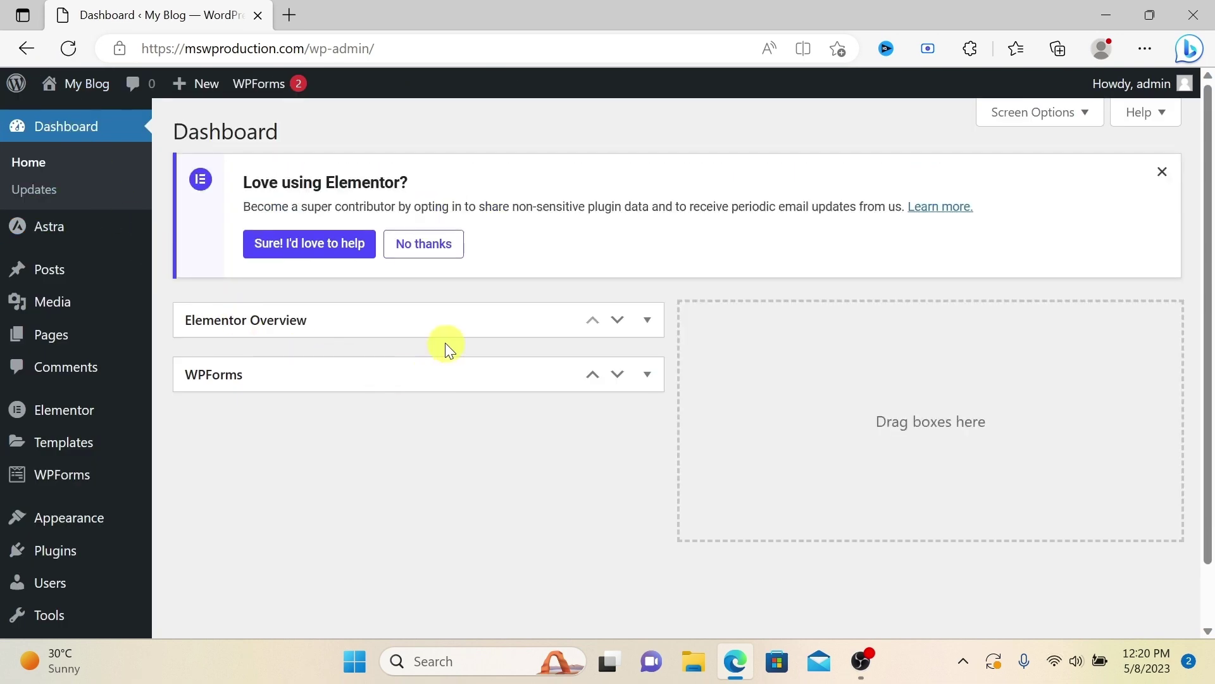
pyautogui.scroll(-1, 438, 333)
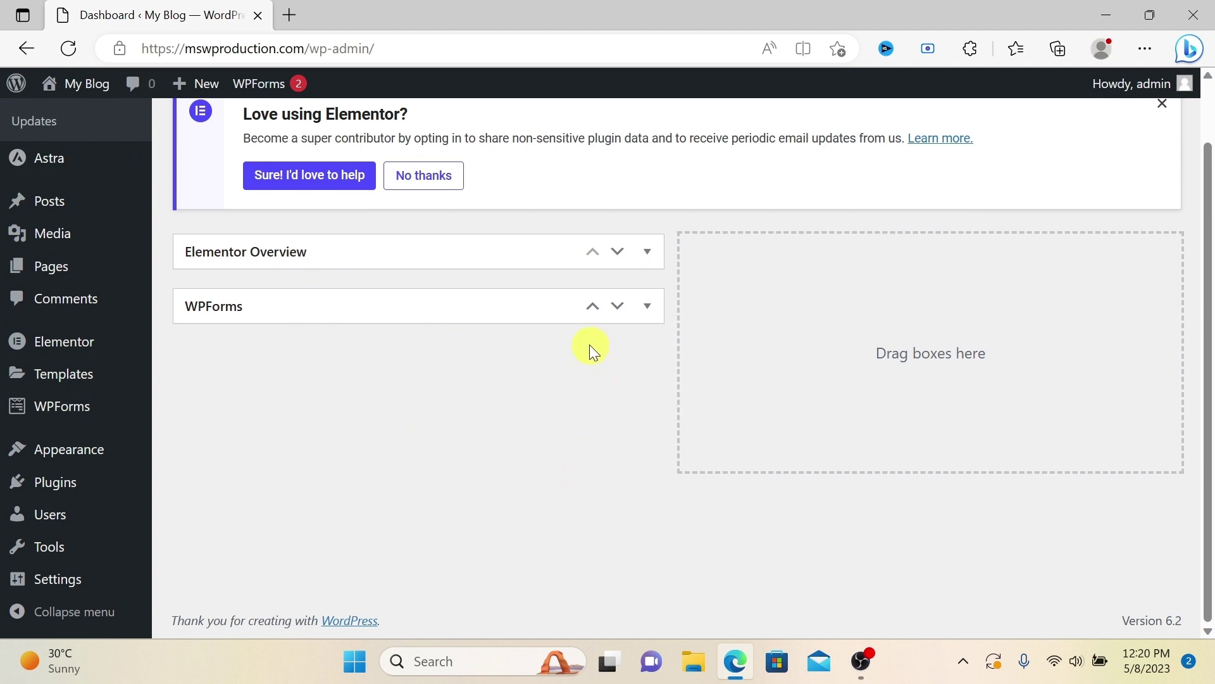
pyautogui.scroll(1, 518, 394)
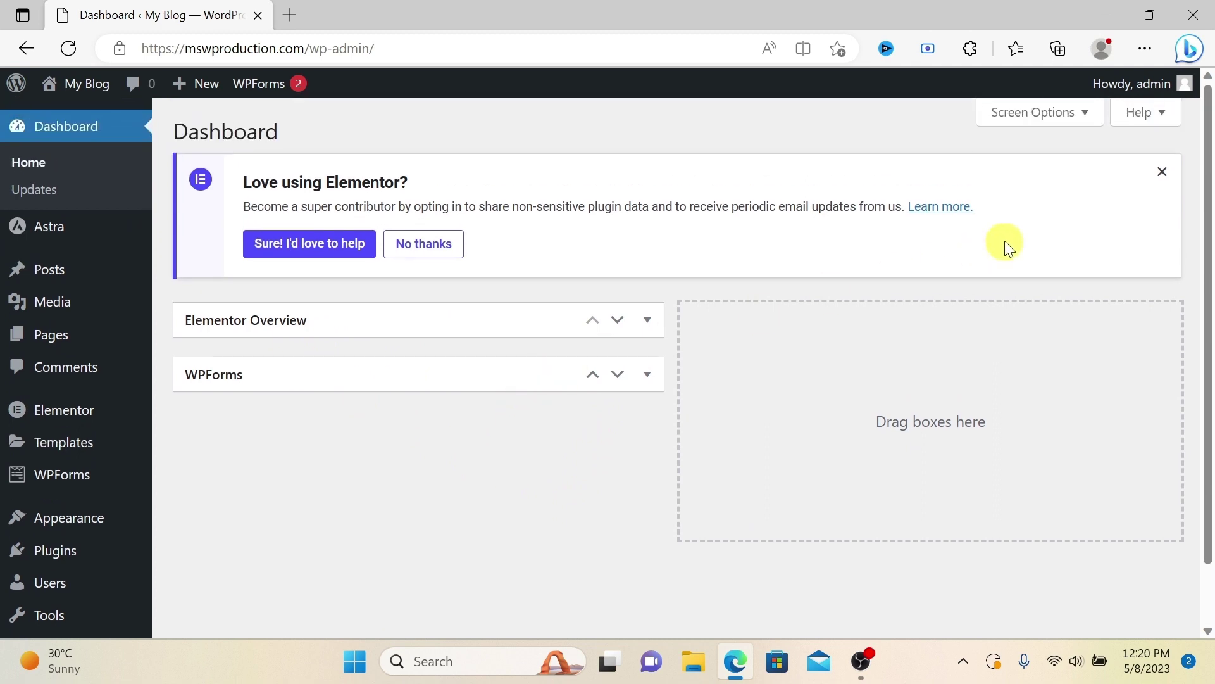
# Close the 'Love using Elementor?' data-sharing notice at the top of the Dashboard.
pyautogui.click(1162, 174)
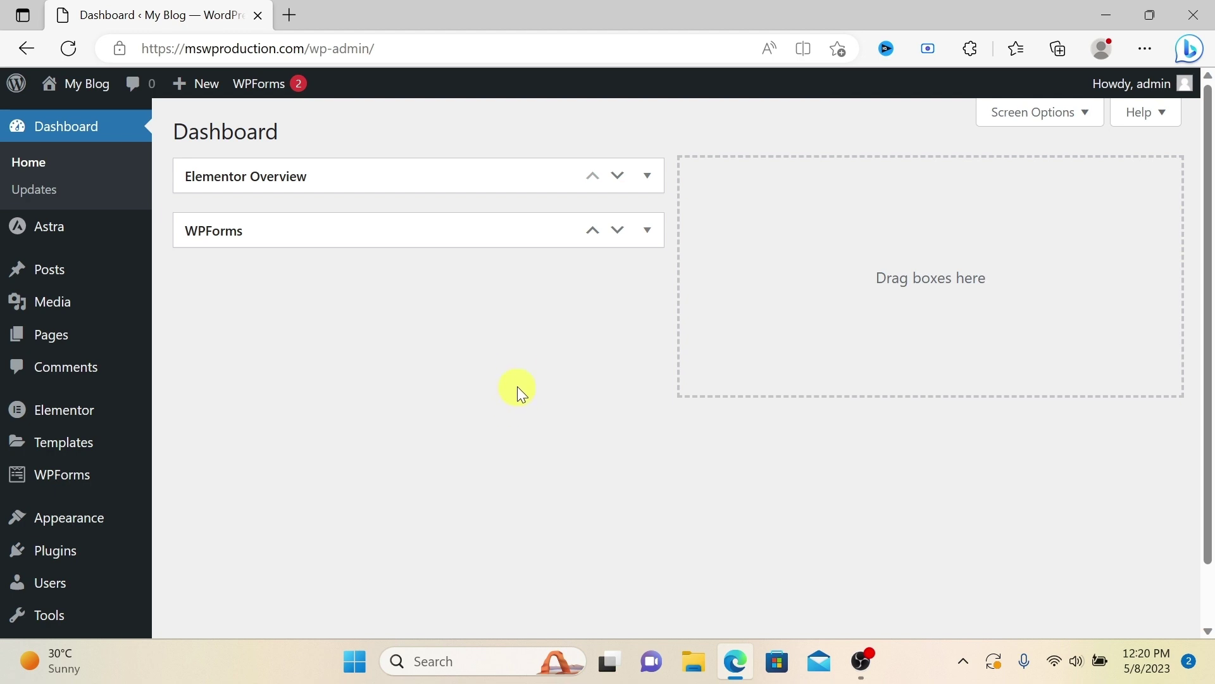
pyautogui.scroll(-2, 500, 358)
pyautogui.scroll(2, 484, 367)
pyautogui.scroll(-2, 419, 297)
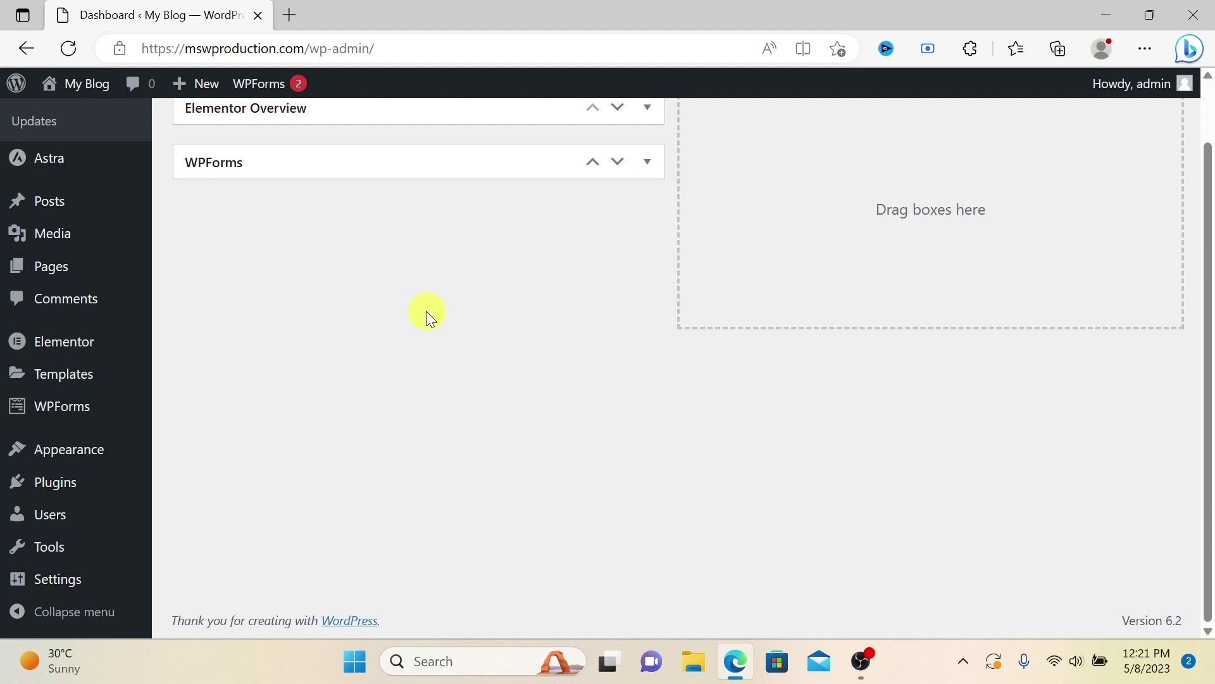
# Search the Plugins > Add New directory for 'wp reset'.
pyautogui.moveTo(60, 488)
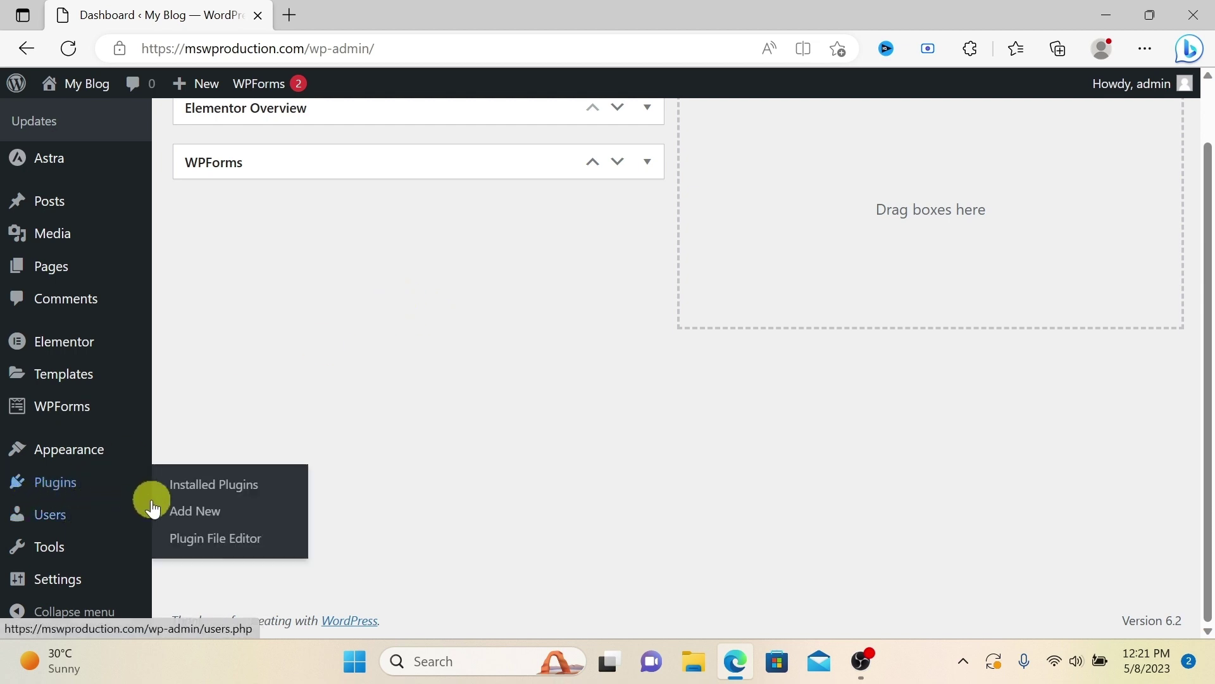
pyautogui.click(193, 512)
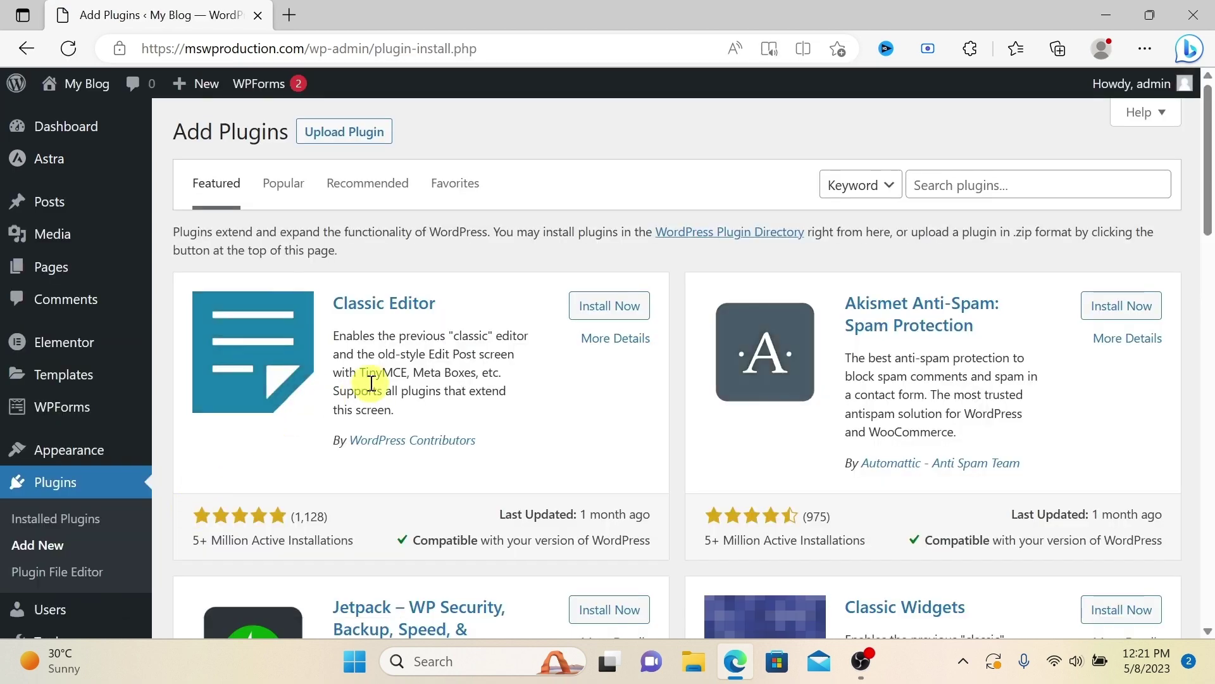
pyautogui.click(971, 186)
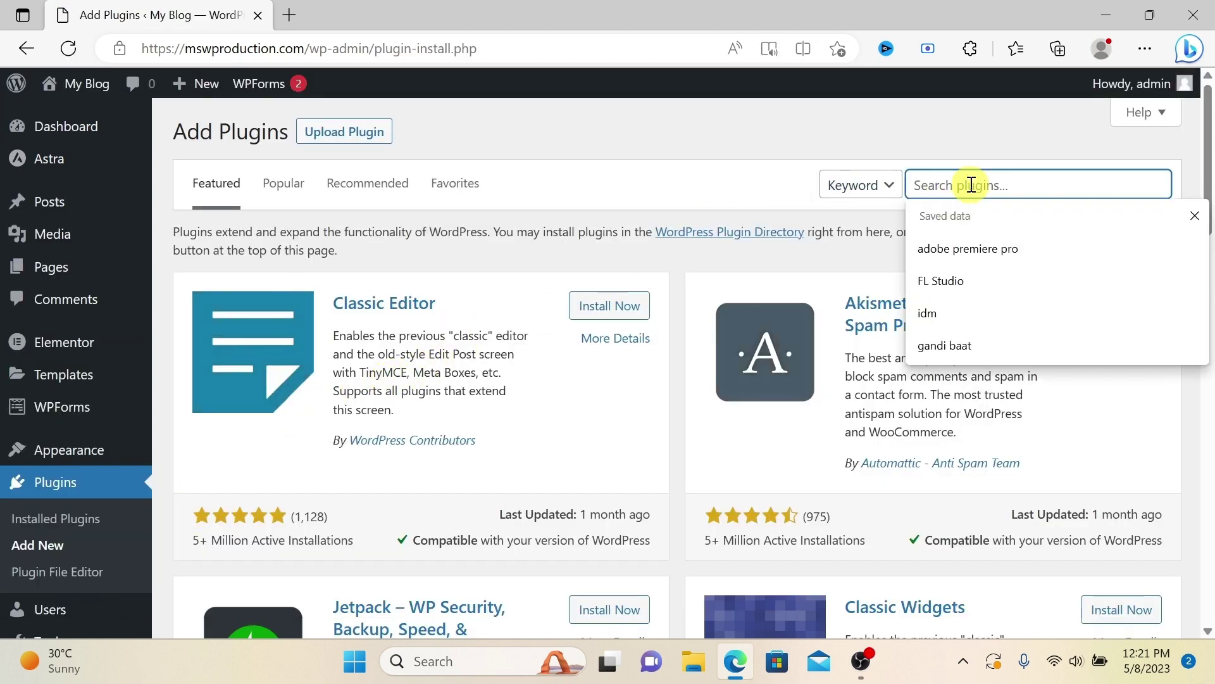
pyautogui.write('w')
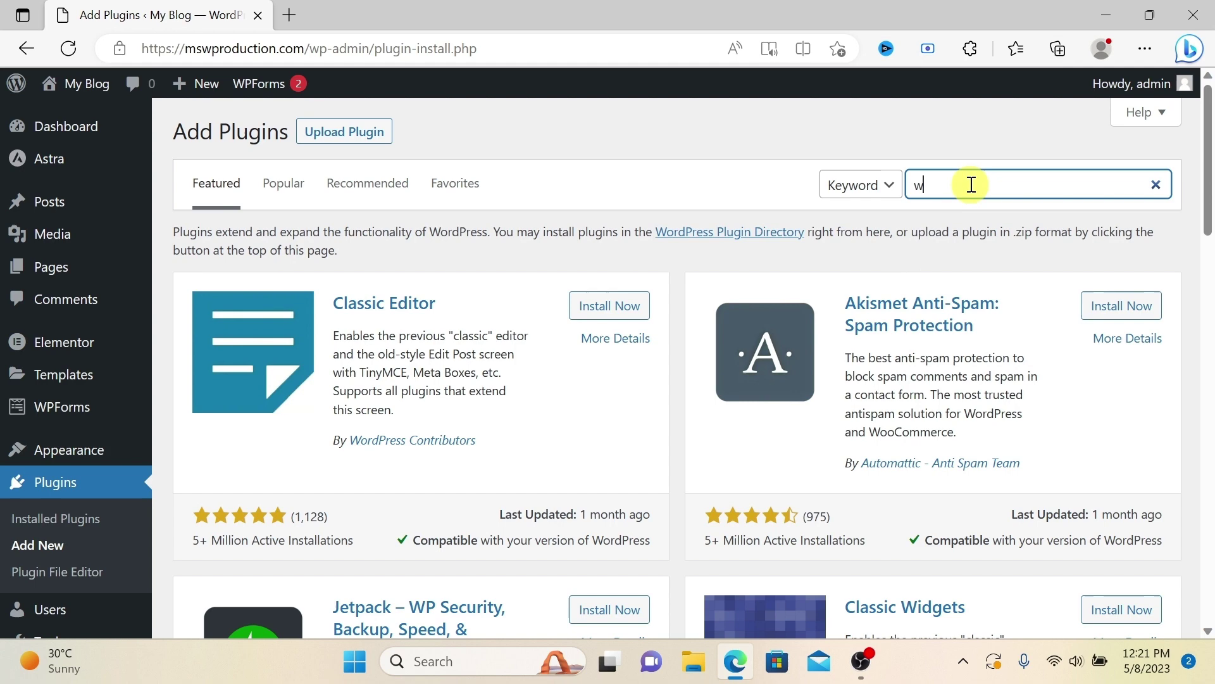
pyautogui.write('p')
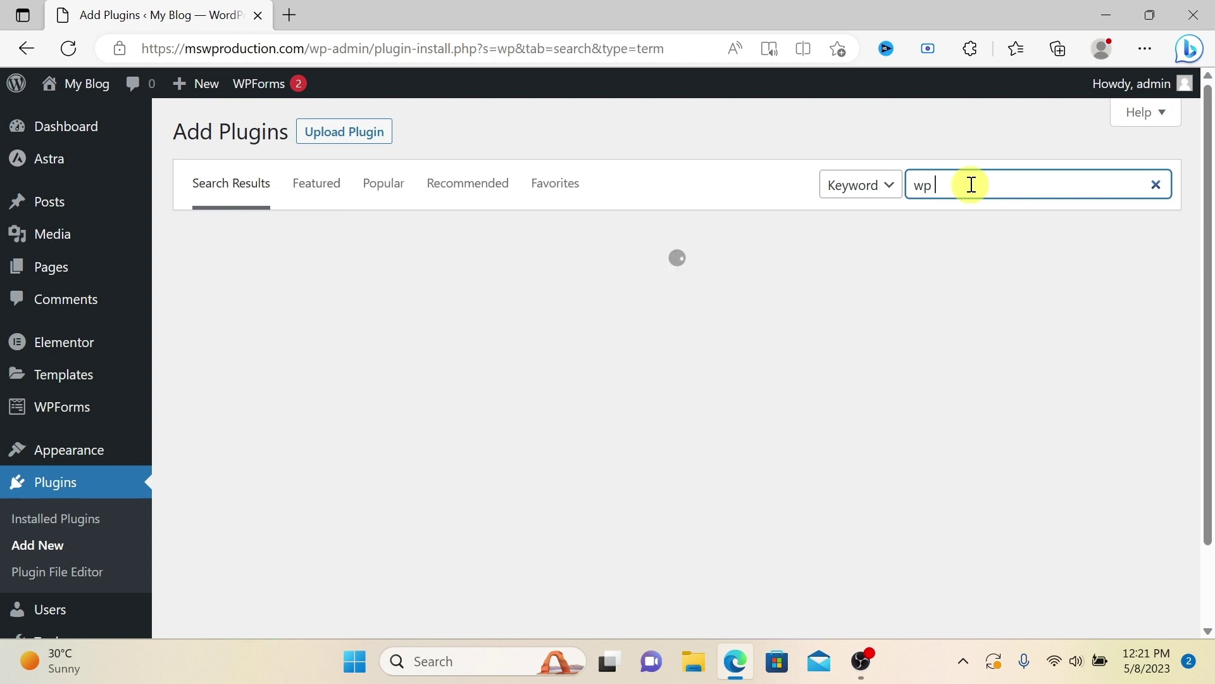
pyautogui.write(' rese')
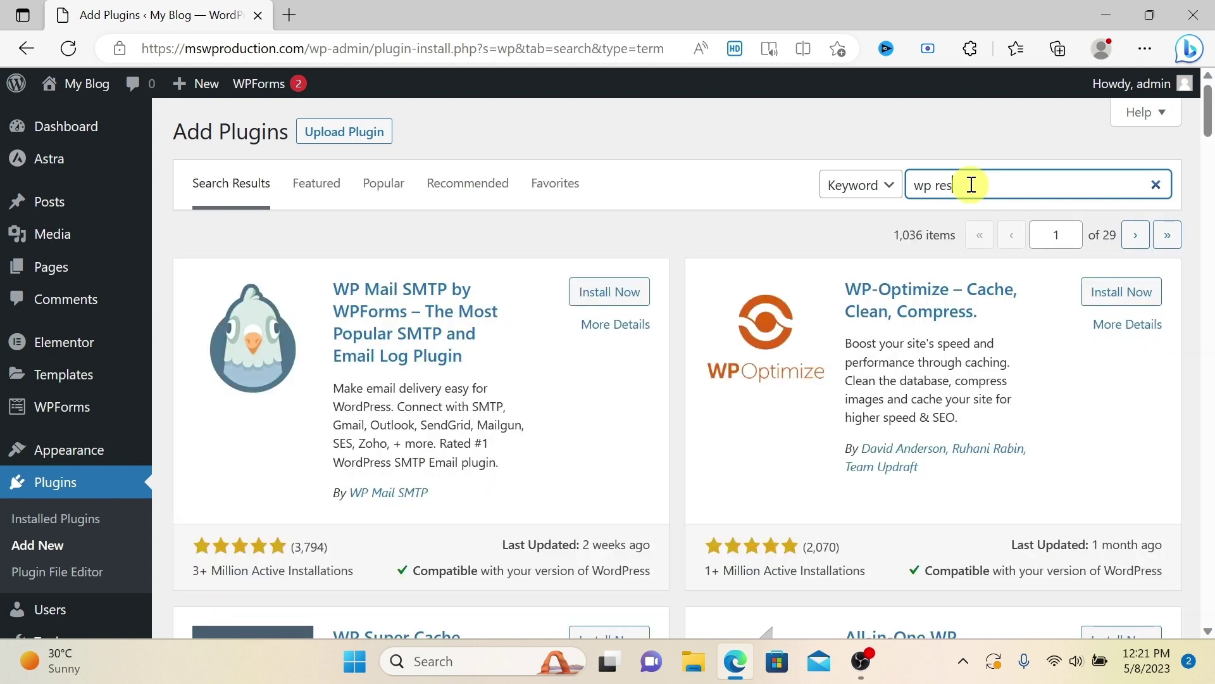
pyautogui.write('t')
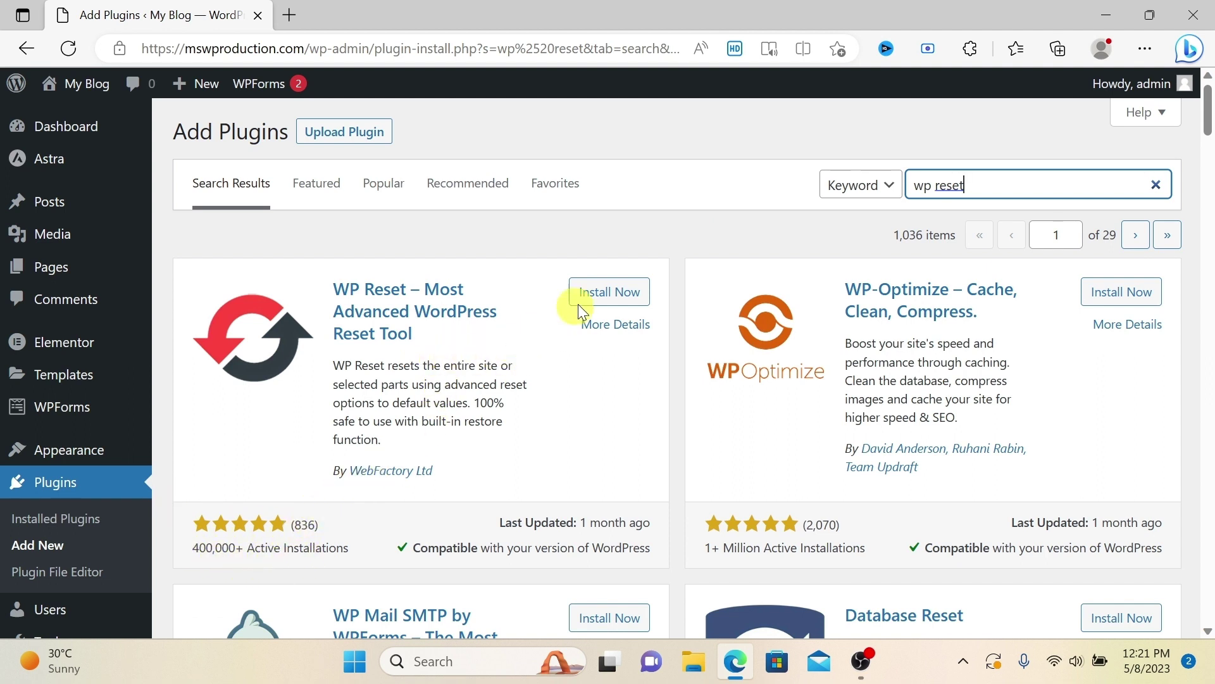
# Install and activate the WP Reset 1.97 plugin, then dismiss its welcome notice.
pyautogui.click(606, 292)
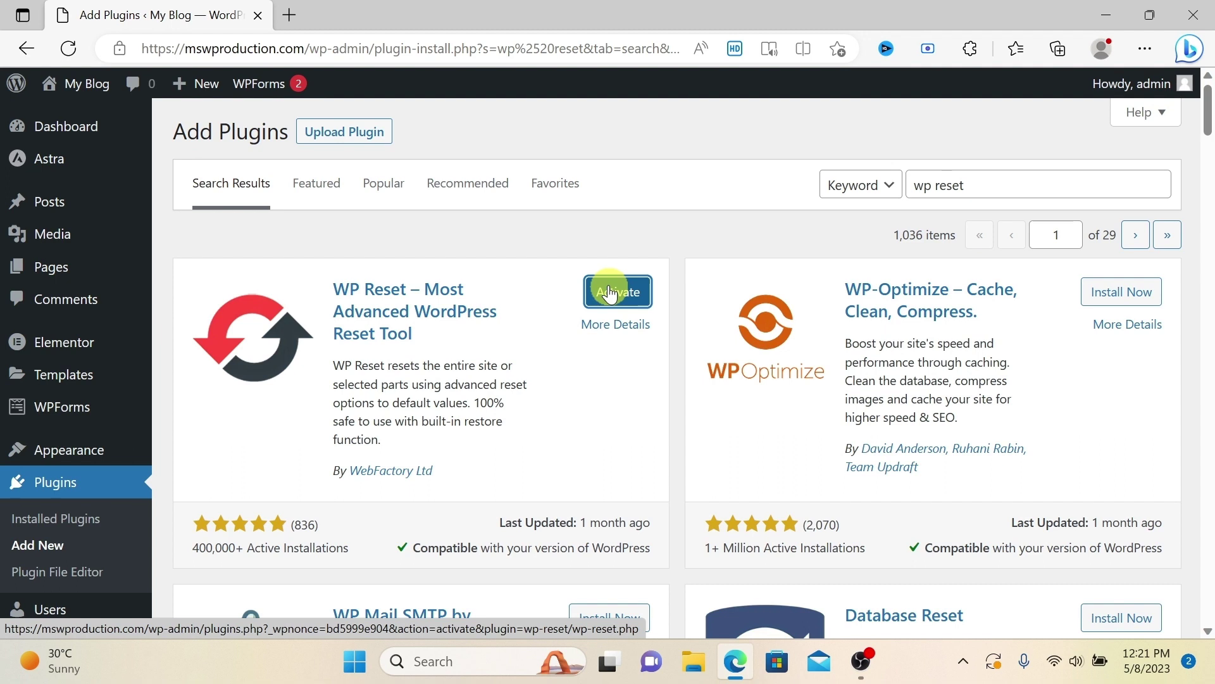
pyautogui.click(609, 292)
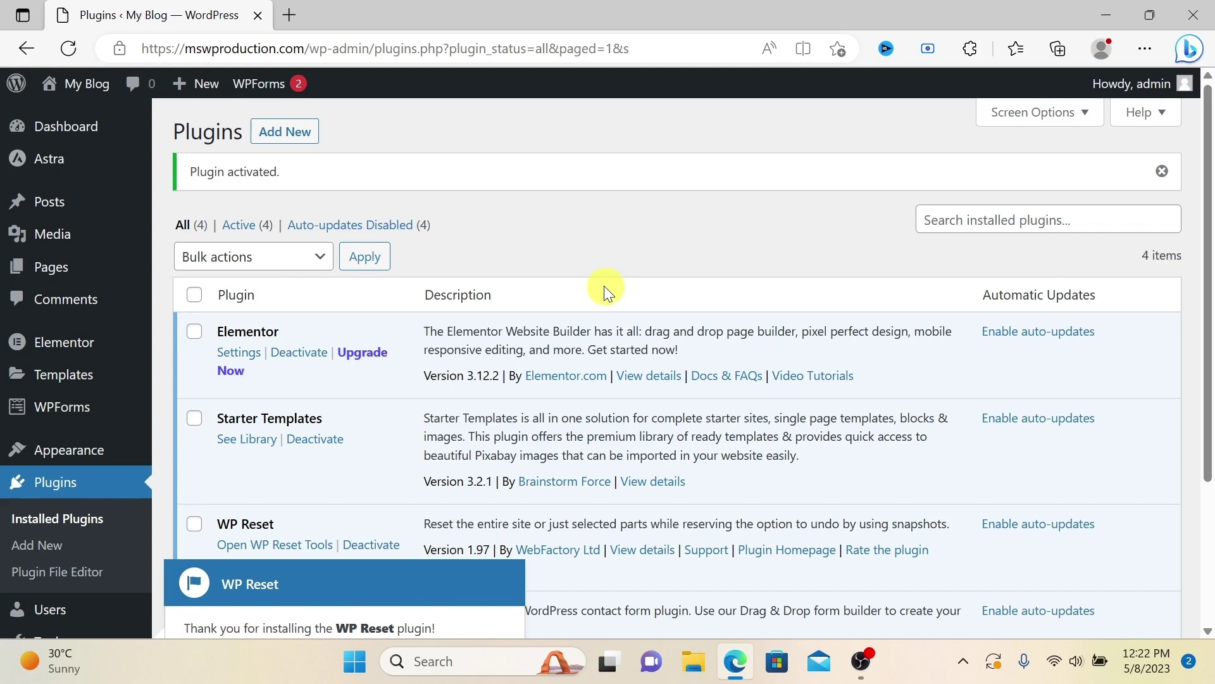
pyautogui.scroll(-3, 312, 622)
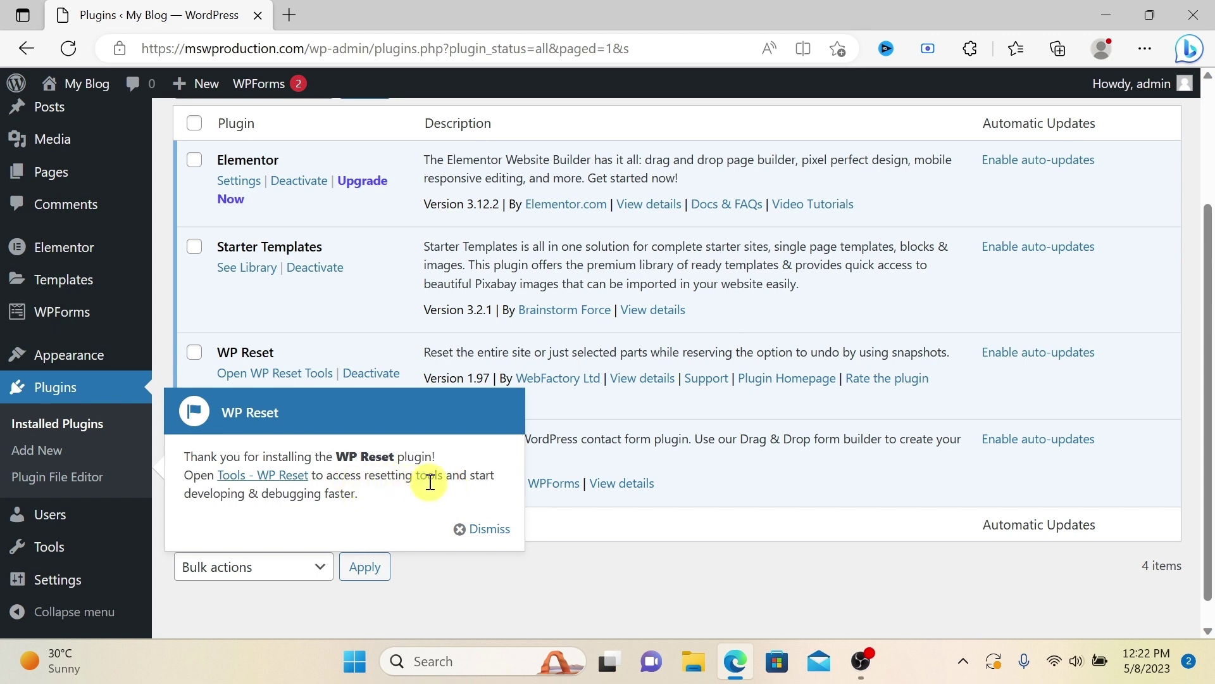
pyautogui.click(476, 529)
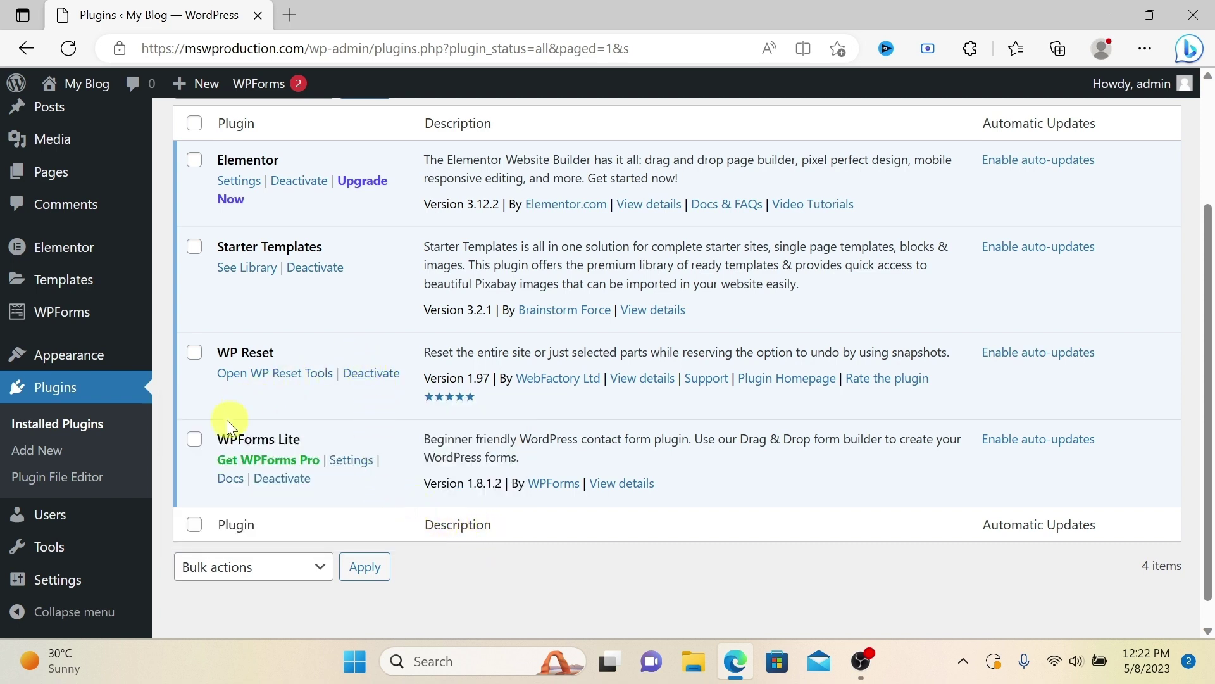
# Open Tools > WP Reset and review the 'Please read carefully' reset comparison table.
pyautogui.moveTo(51, 546)
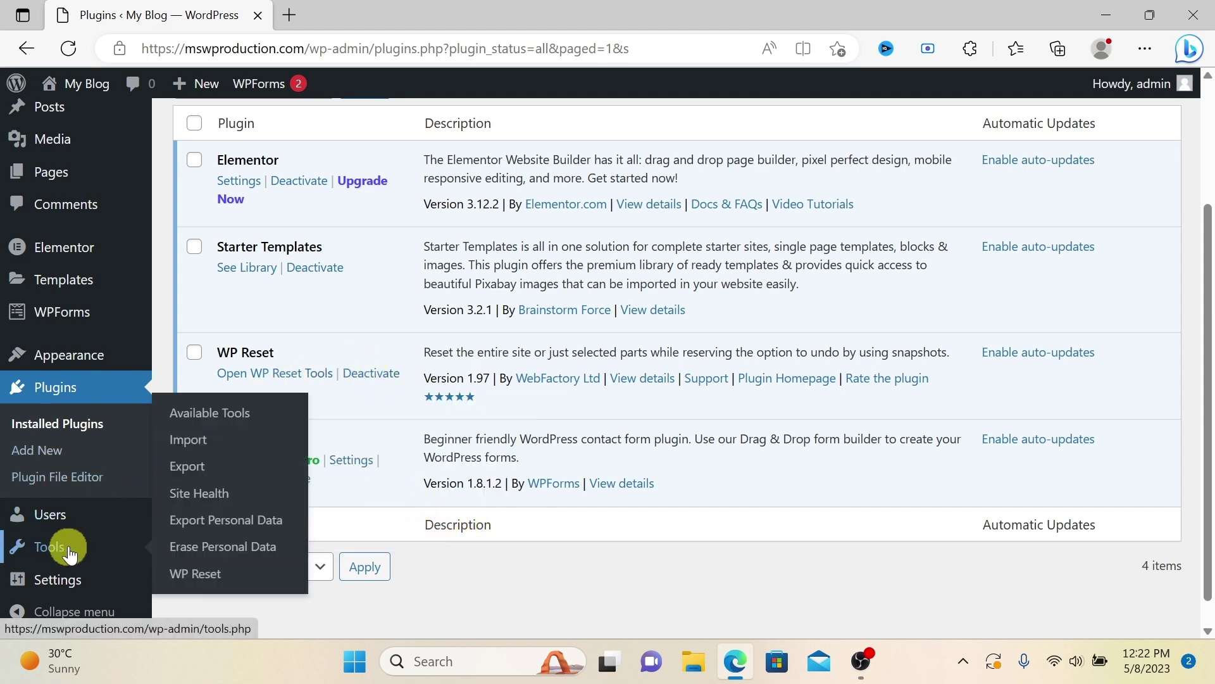
pyautogui.click(213, 582)
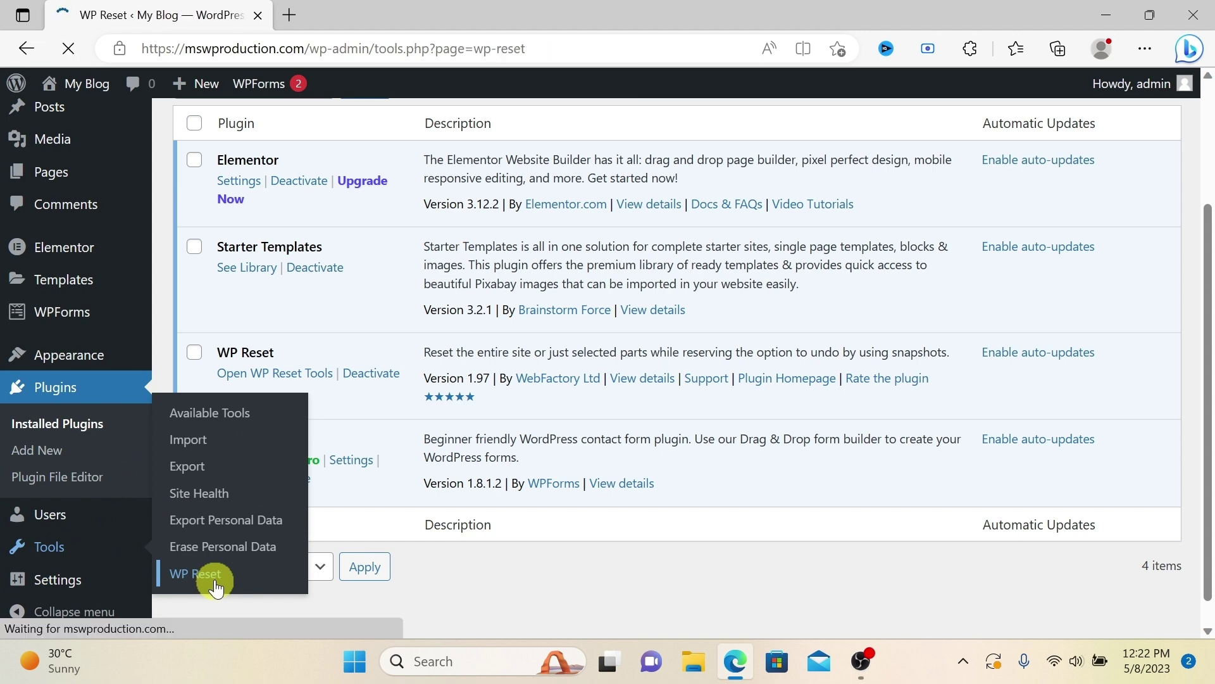
pyautogui.scroll(-5, 743, 442)
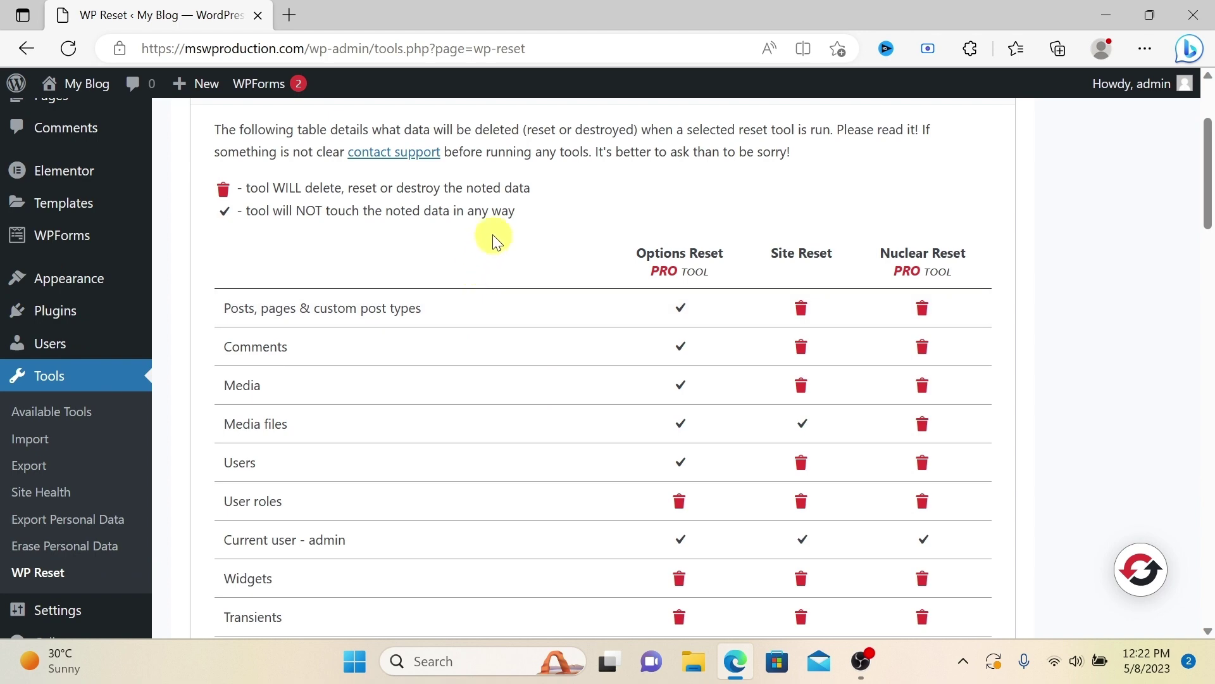
pyautogui.scroll(3, 498, 240)
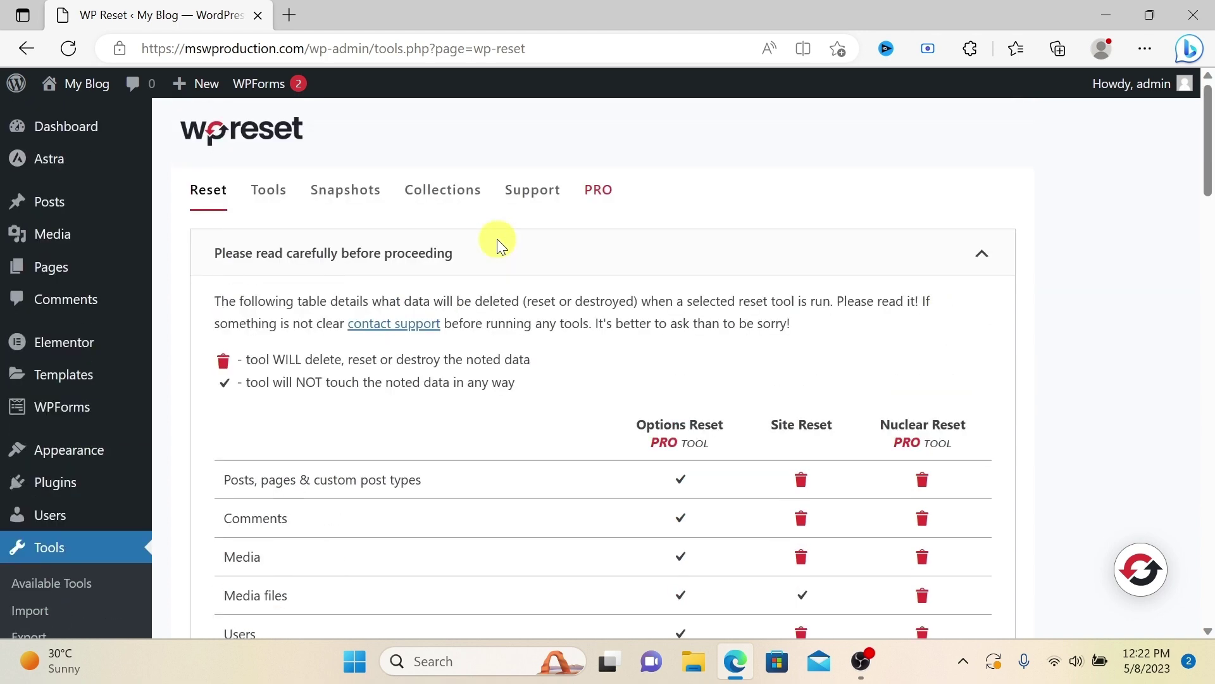
pyautogui.scroll(-8, 497, 244)
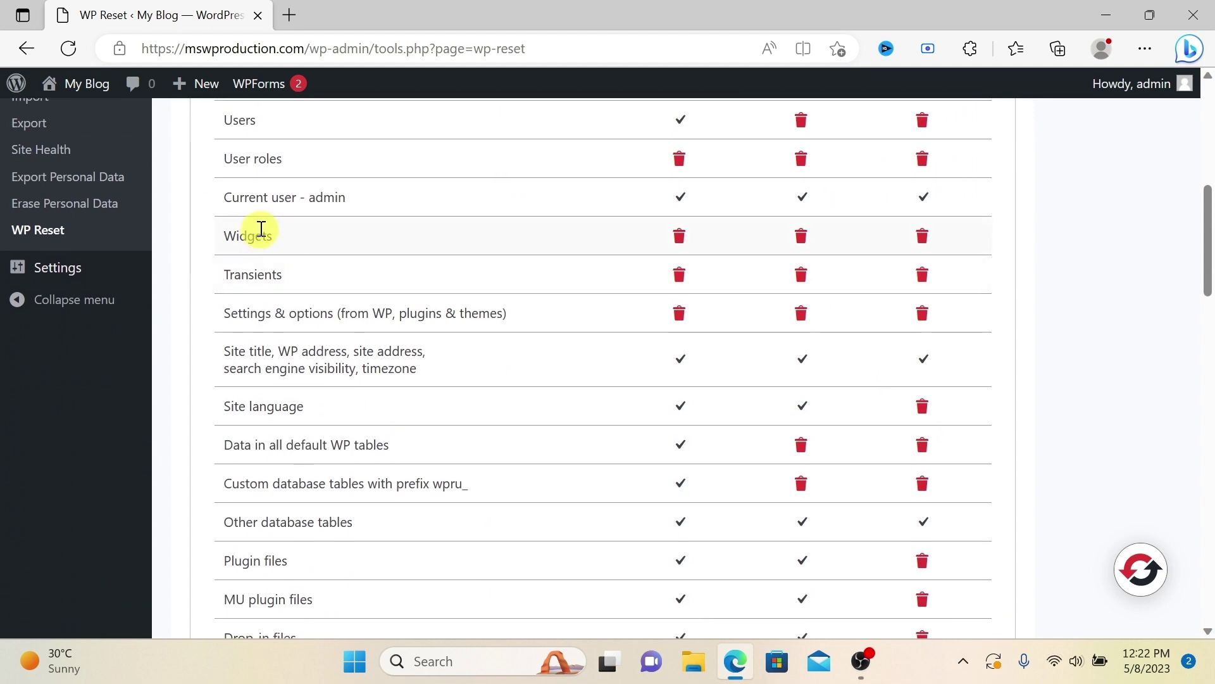
pyautogui.scroll(7, 261, 229)
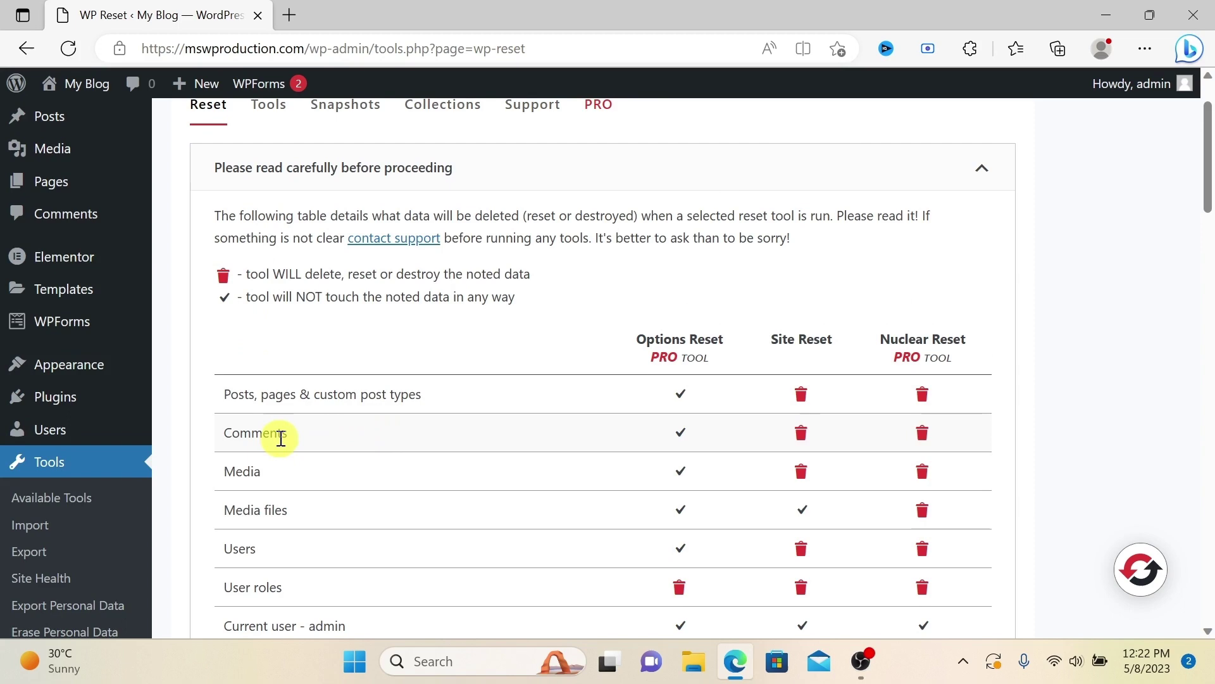
pyautogui.scroll(-2, 280, 437)
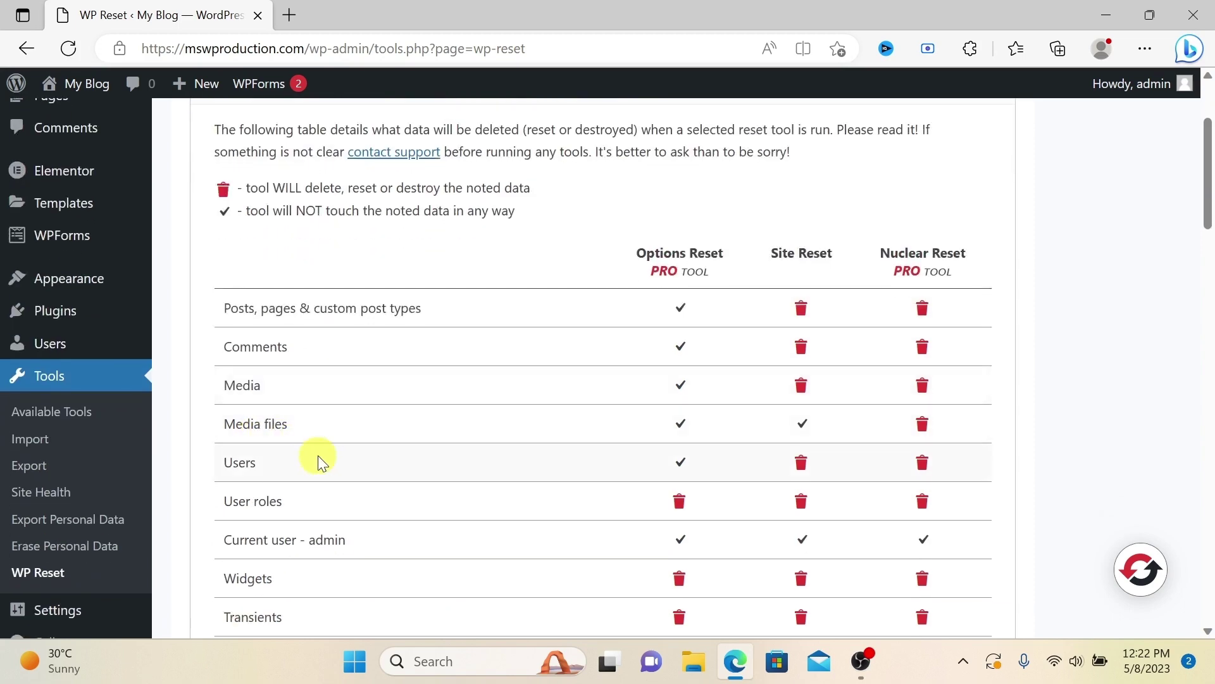
pyautogui.scroll(-4, 318, 455)
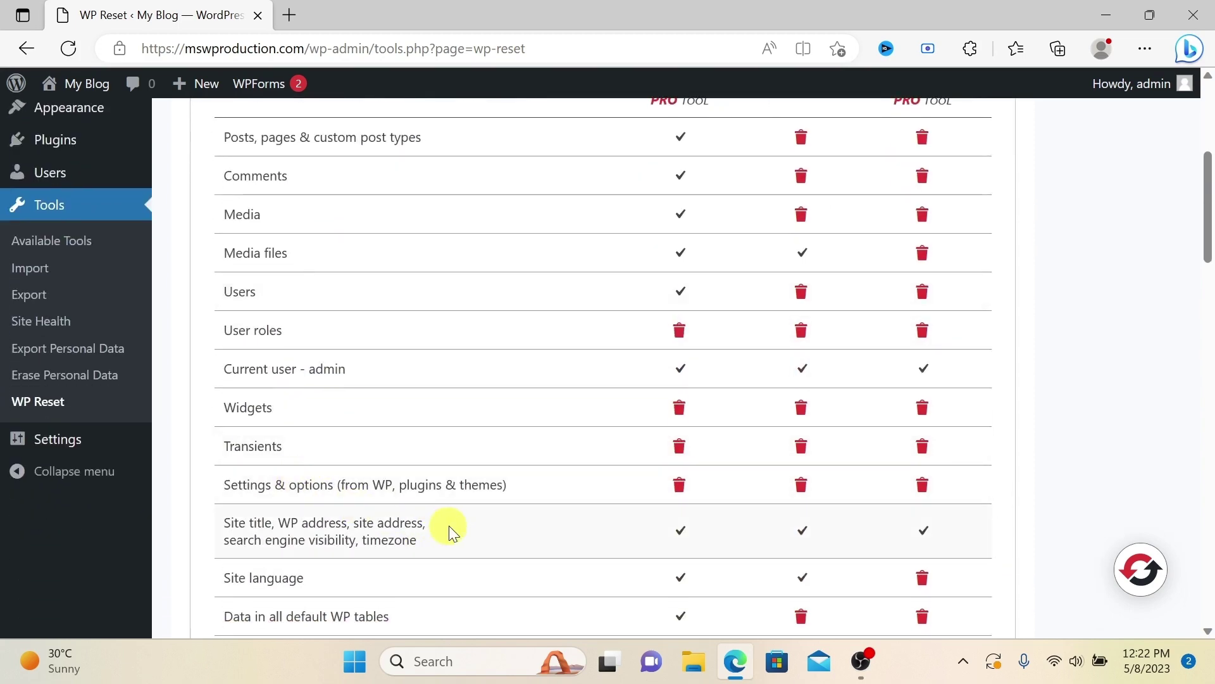
pyautogui.scroll(-4, 488, 506)
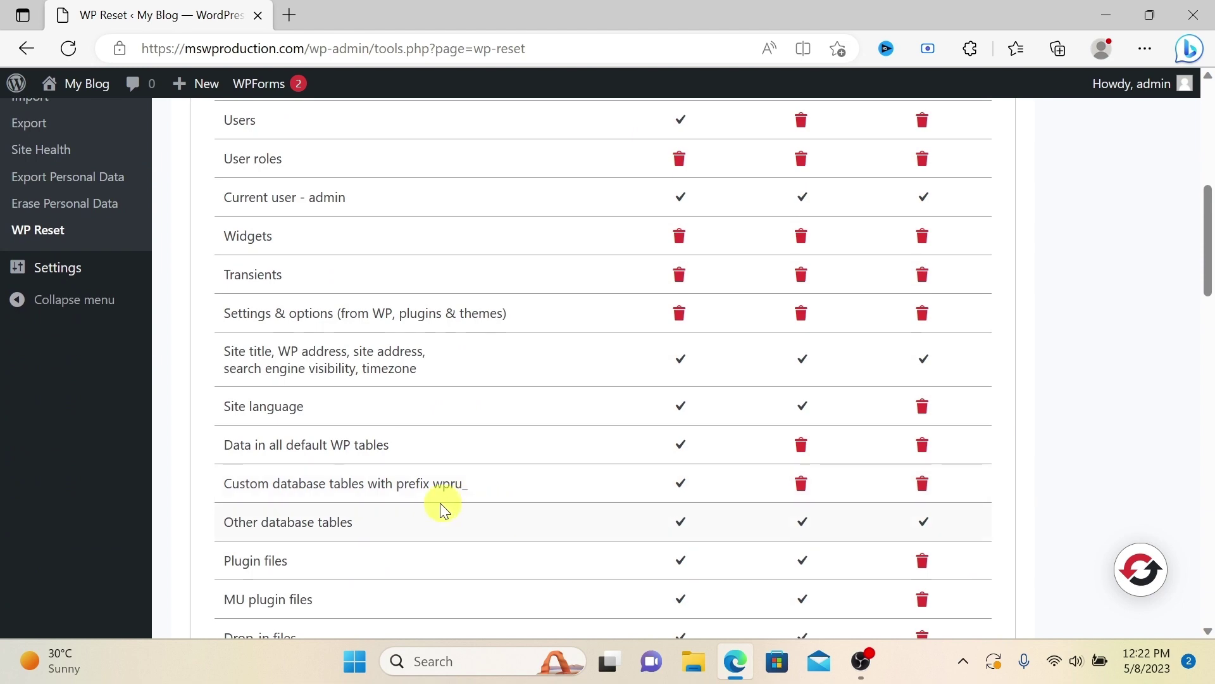
pyautogui.scroll(12, 426, 468)
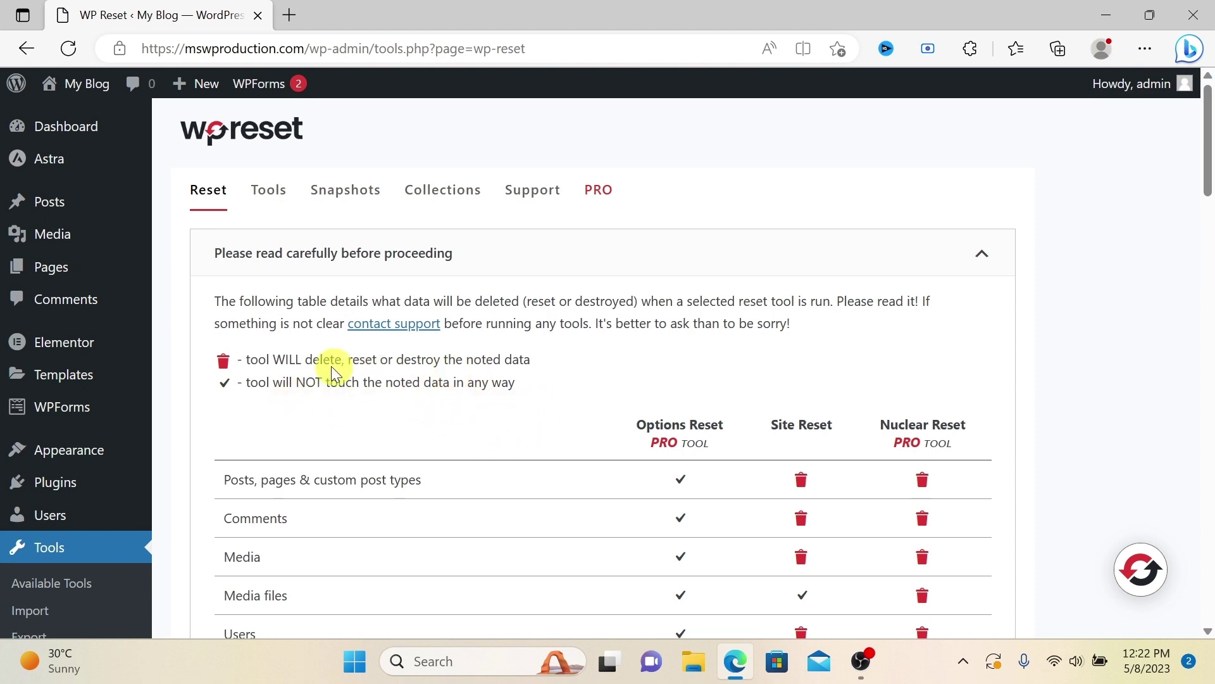
pyautogui.moveTo(252, 356); pyautogui.dragTo(482, 364)
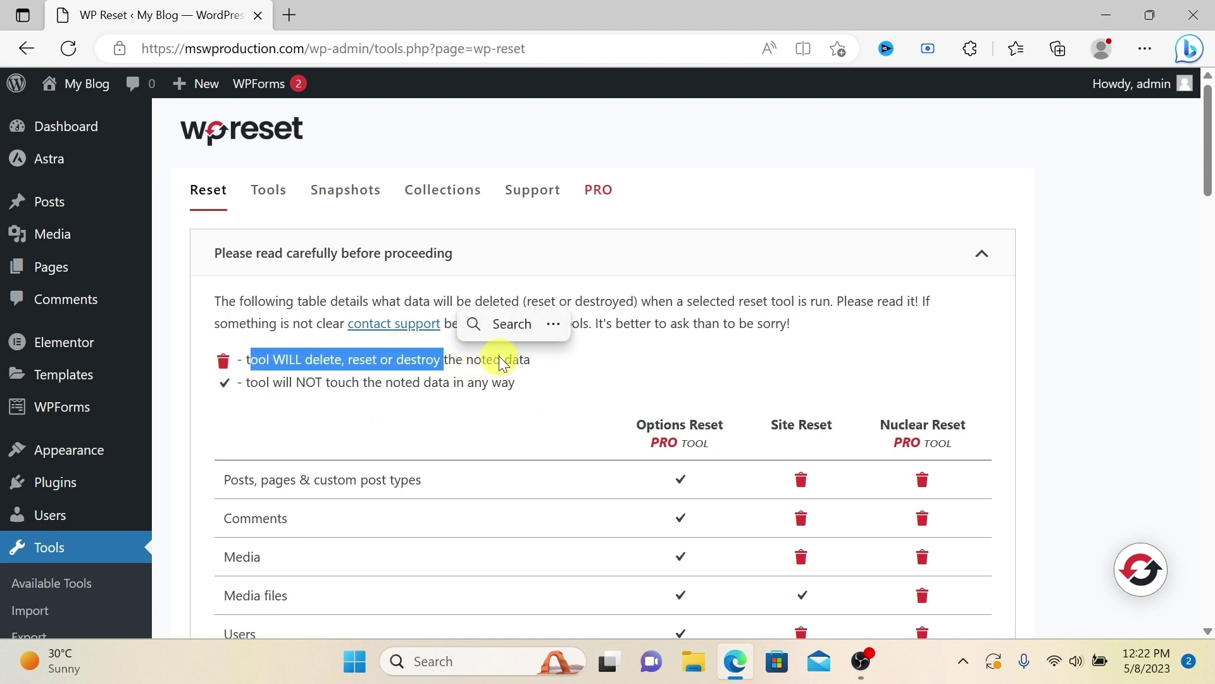
pyautogui.click(520, 355)
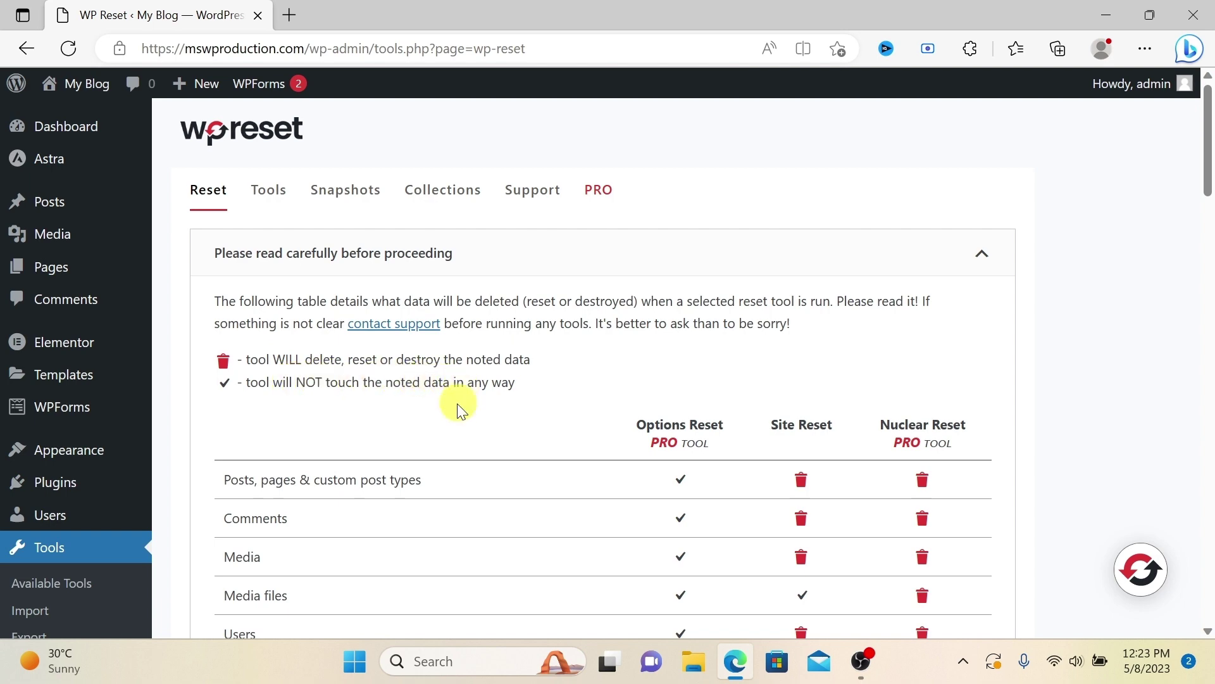
# Read the 'What happens when I run any Reset tool?' notes further down the page.
pyautogui.scroll(-2, 451, 435)
pyautogui.scroll(-5, 452, 436)
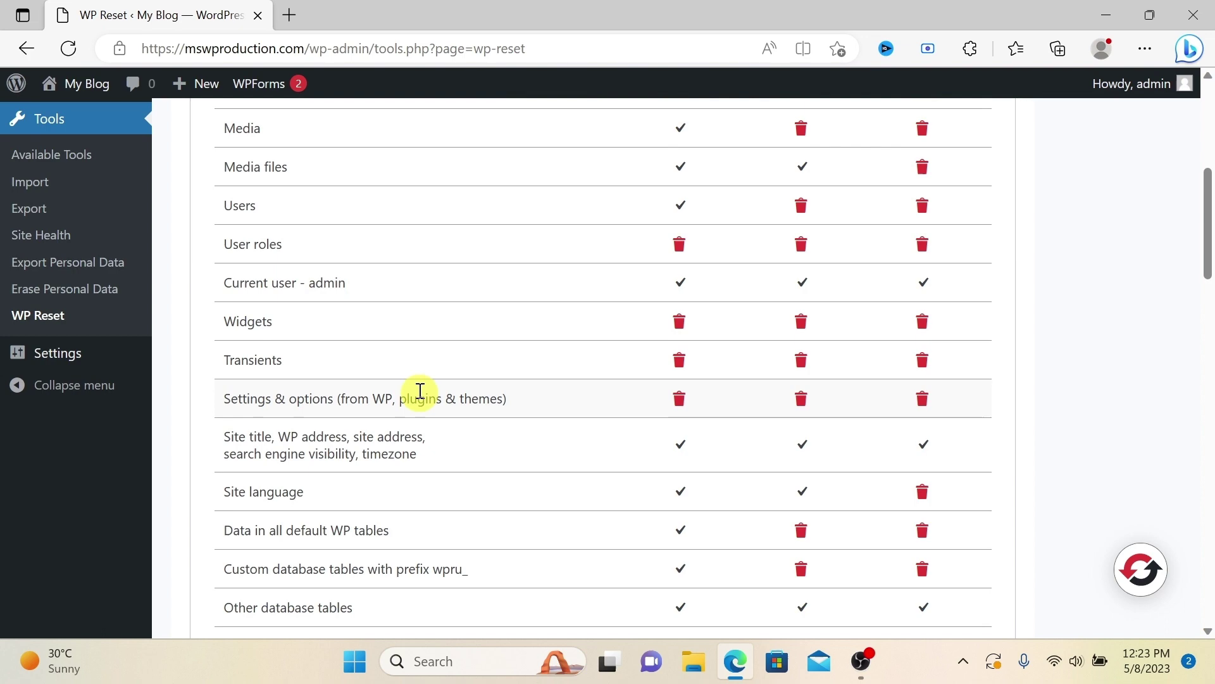
pyautogui.scroll(-3, 314, 380)
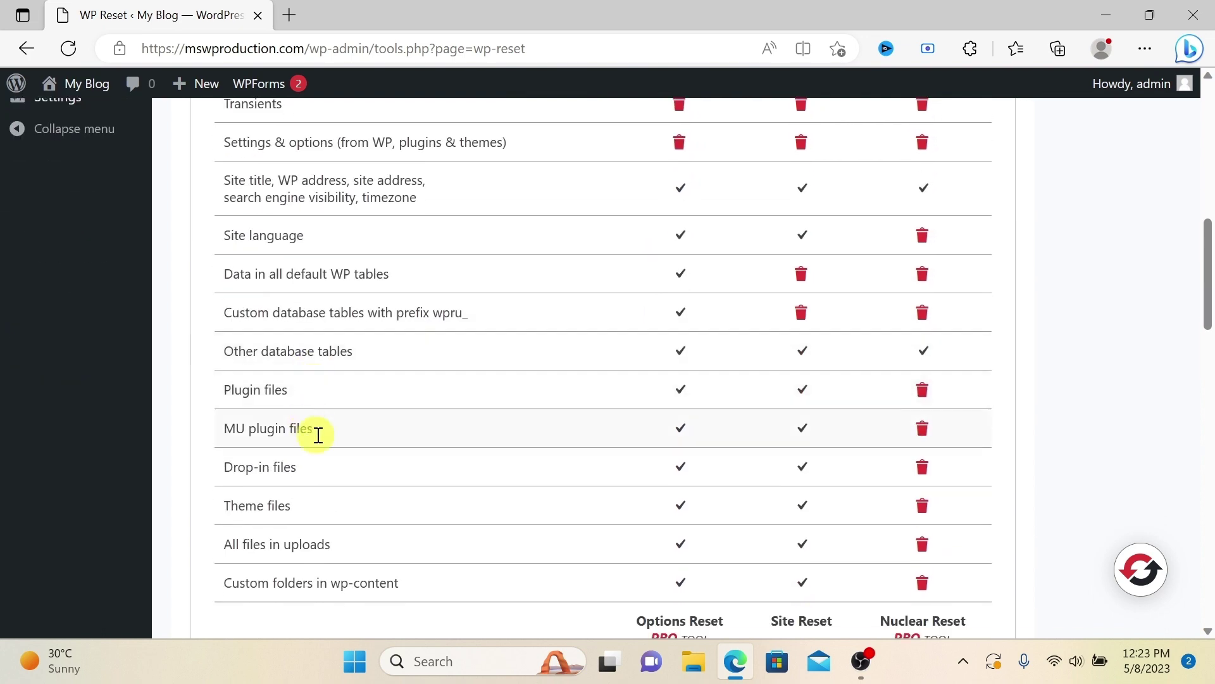
pyautogui.scroll(-2, 431, 447)
pyautogui.scroll(-1, 433, 450)
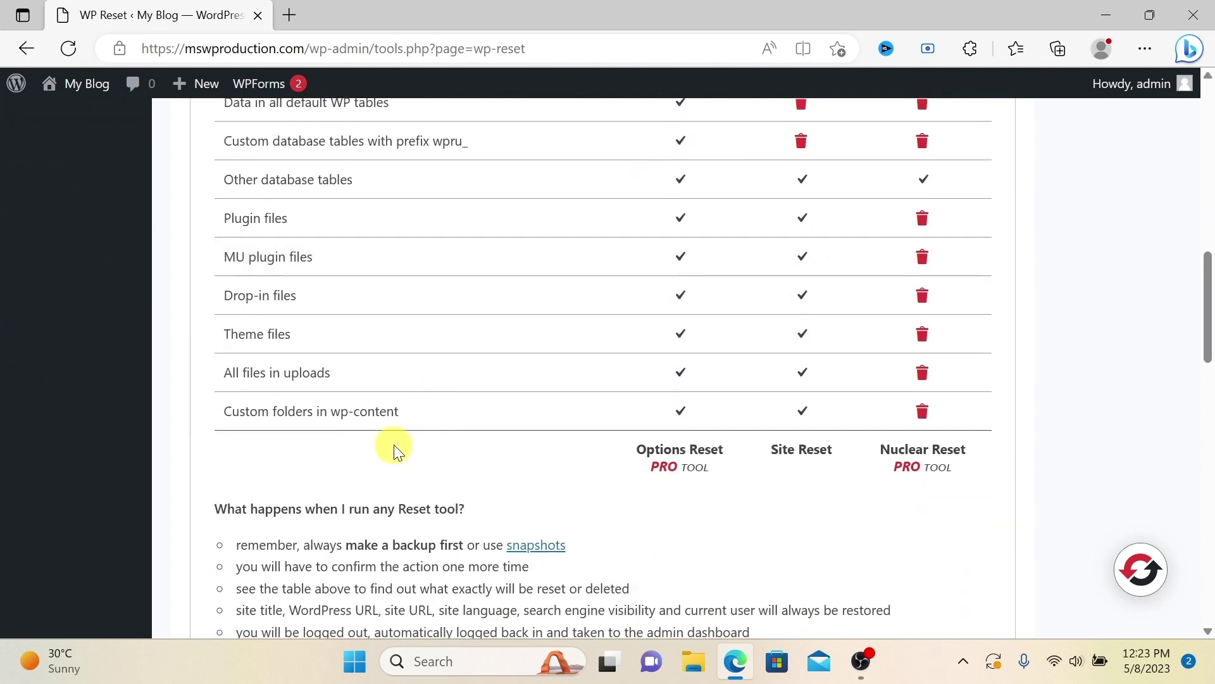
pyautogui.scroll(-1, 495, 434)
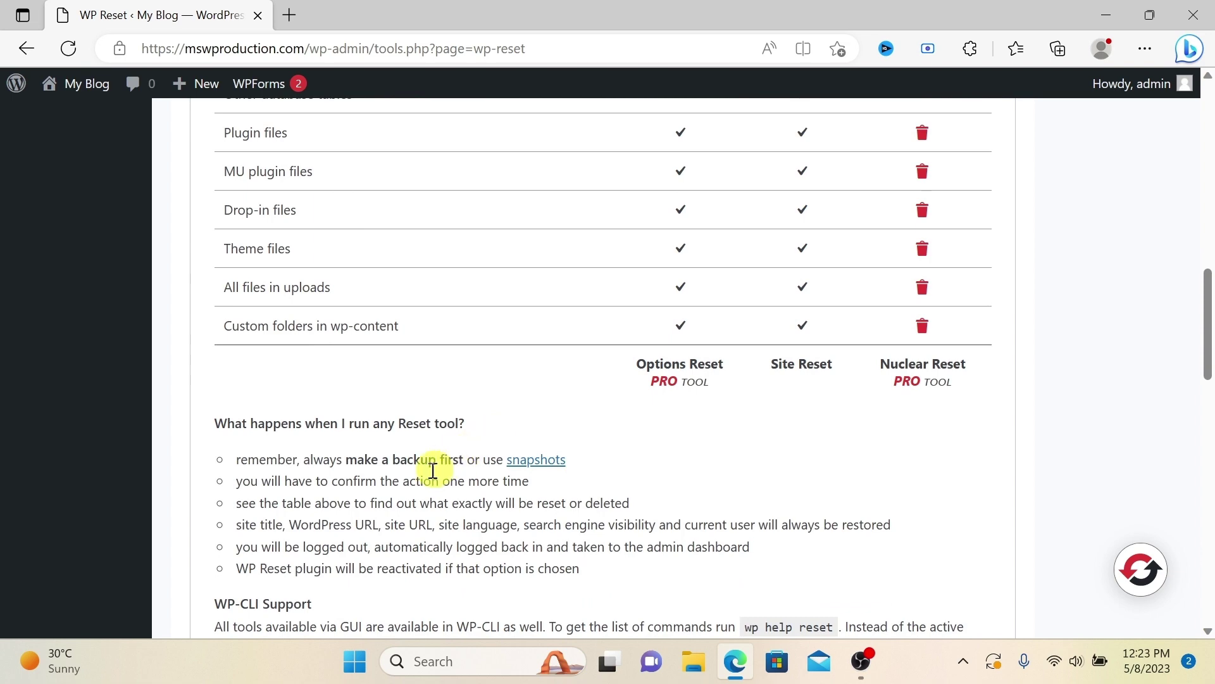
pyautogui.scroll(-3, 398, 484)
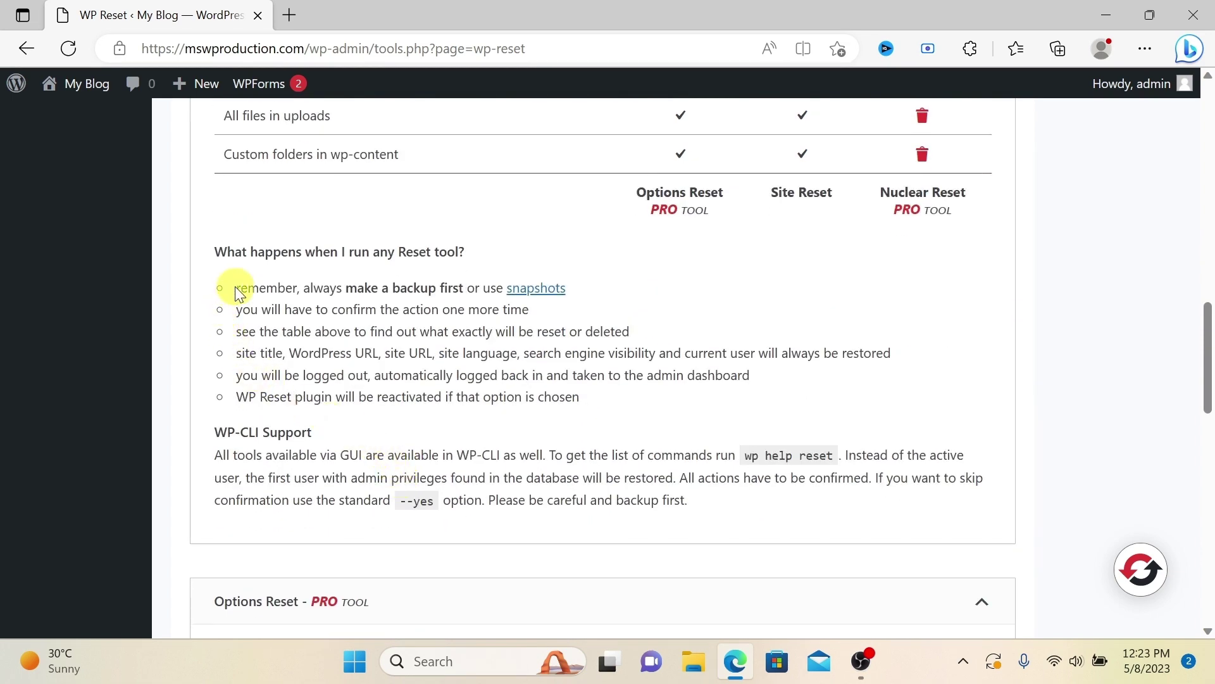
pyautogui.moveTo(234, 287); pyautogui.dragTo(572, 283)
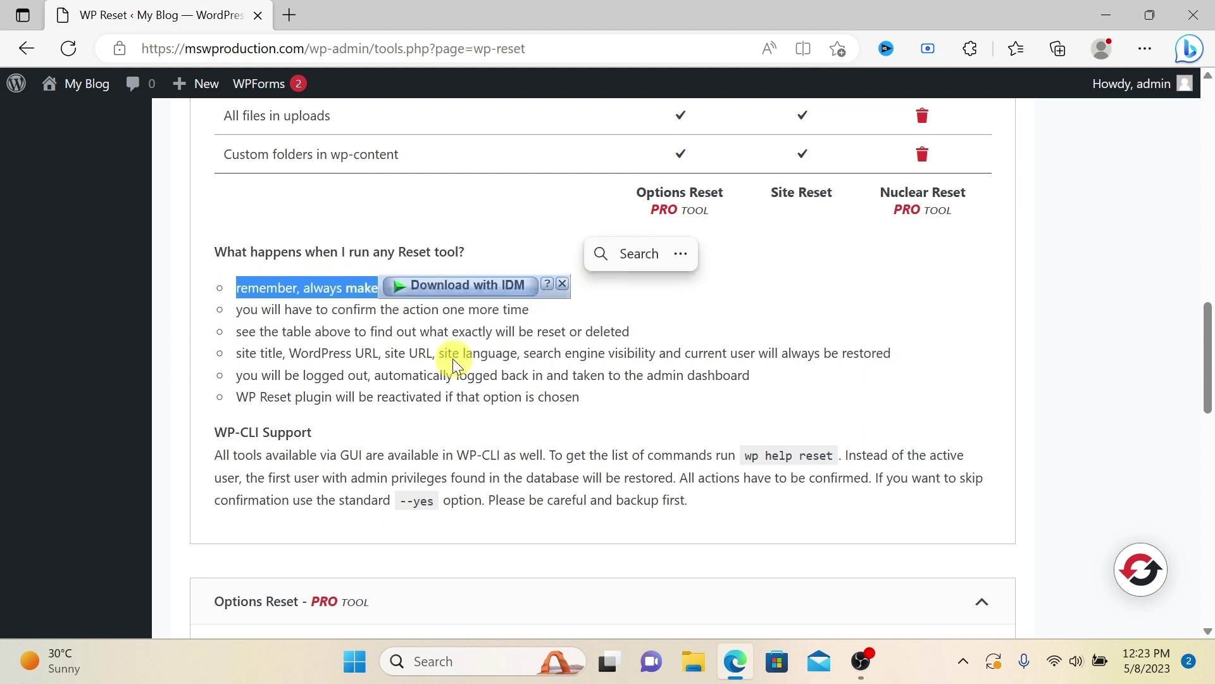
pyautogui.click(469, 378)
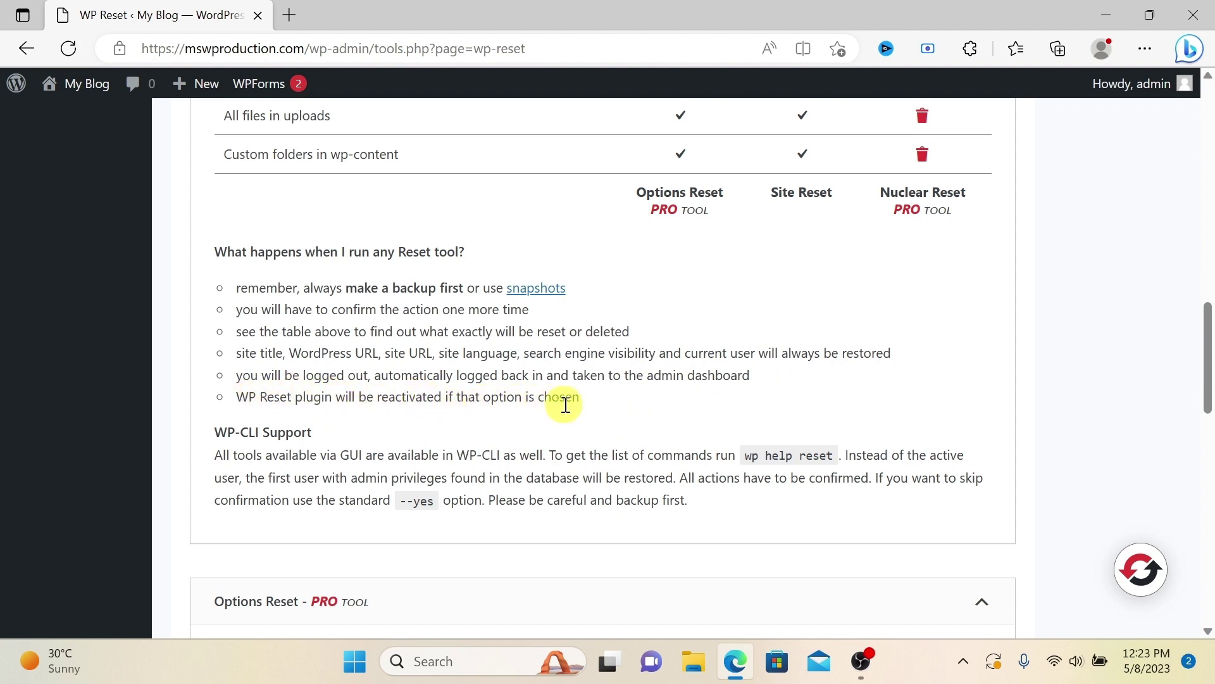
# In Site Reset, tick 'Reactivate current theme - Astra' alongside WP Reset reactivation, leaving other plugins unchecked.
pyautogui.scroll(-1, 541, 412)
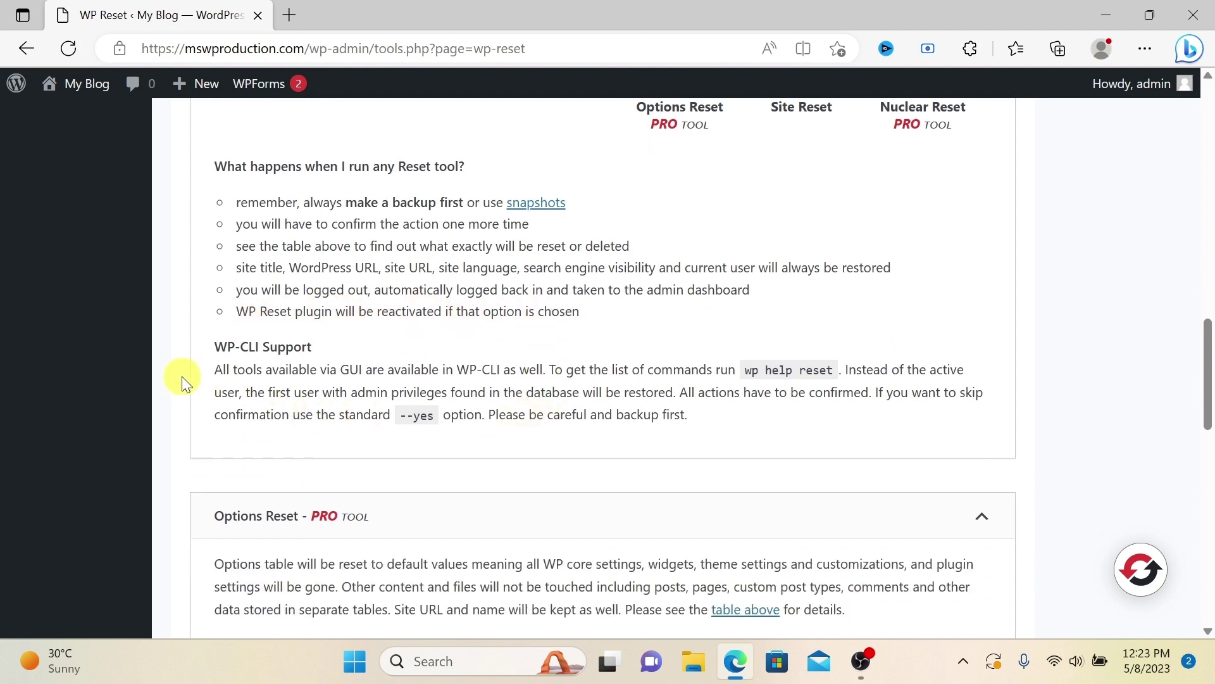
pyautogui.scroll(-2, 305, 400)
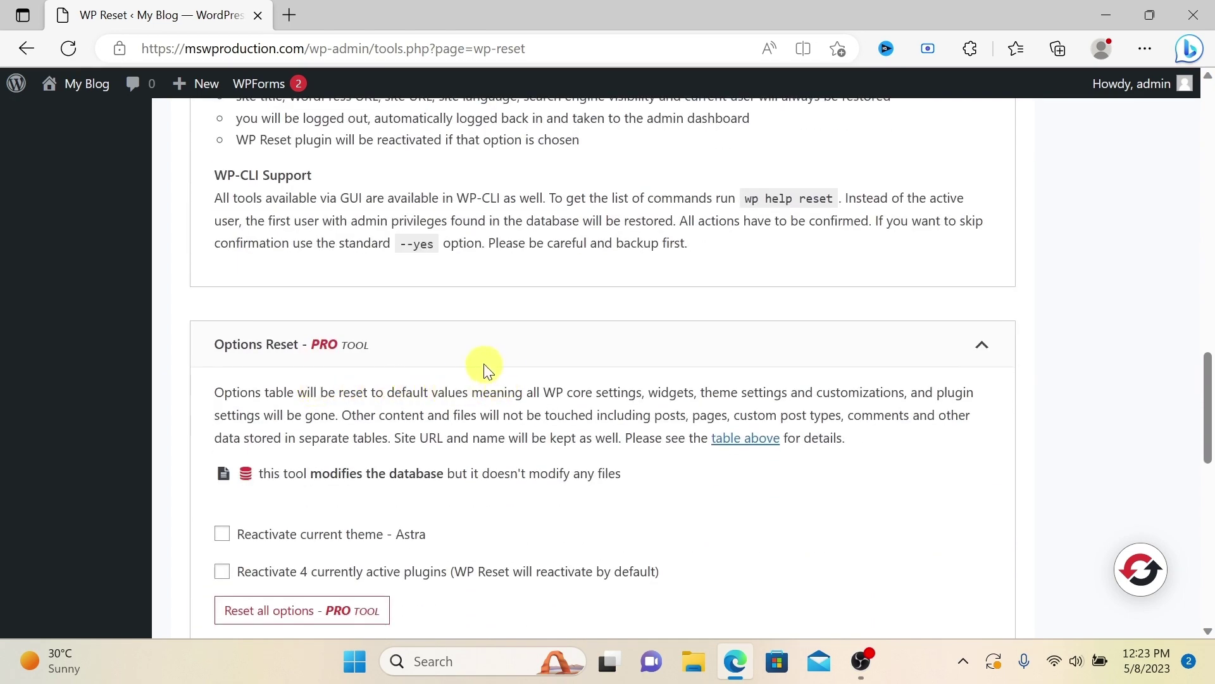
pyautogui.scroll(-4, 473, 364)
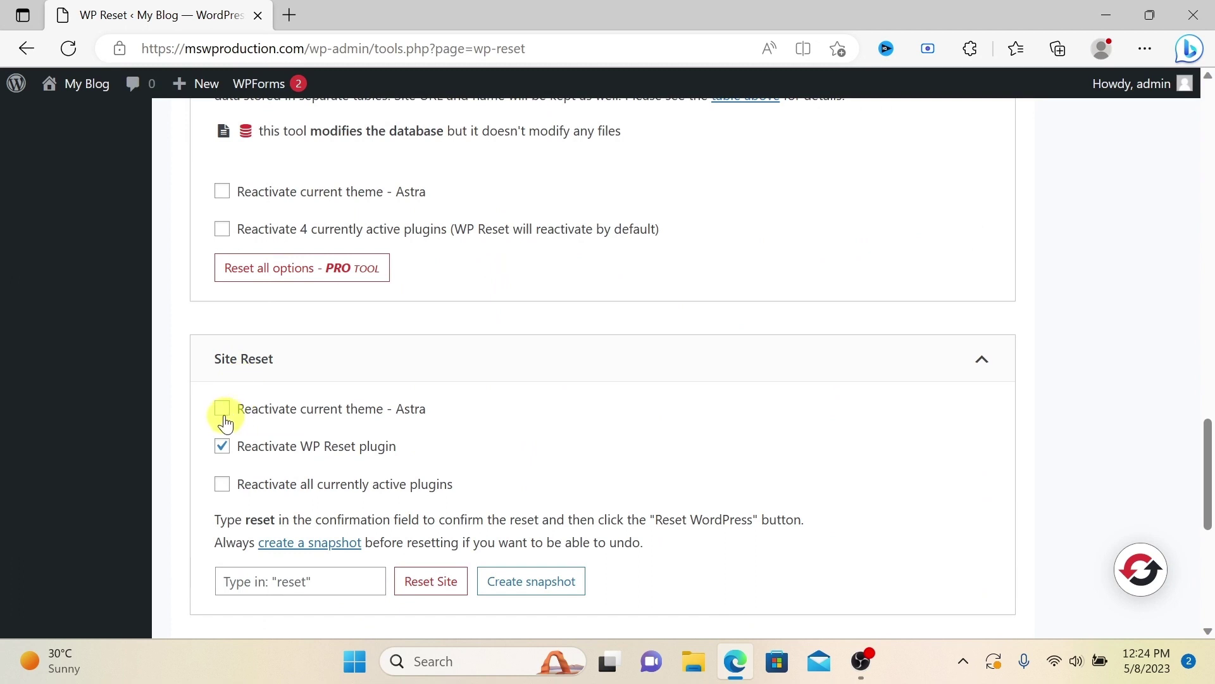
pyautogui.scroll(-1, 226, 423)
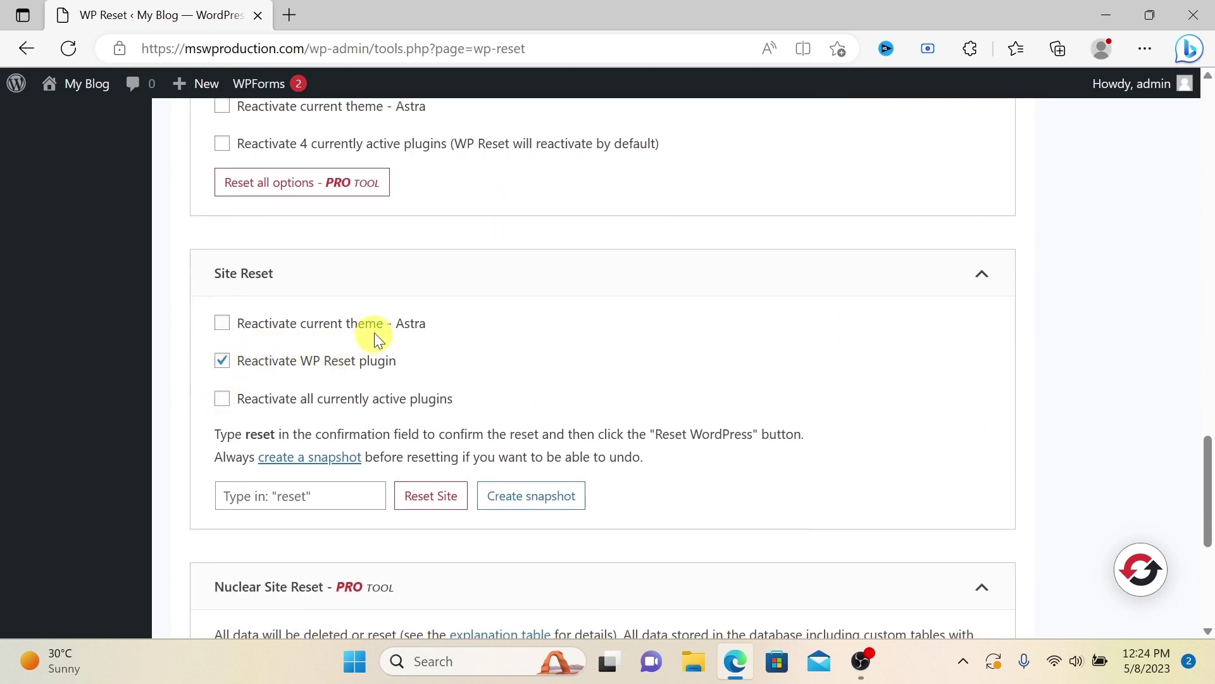
pyautogui.moveTo(213, 278); pyautogui.dragTo(286, 256)
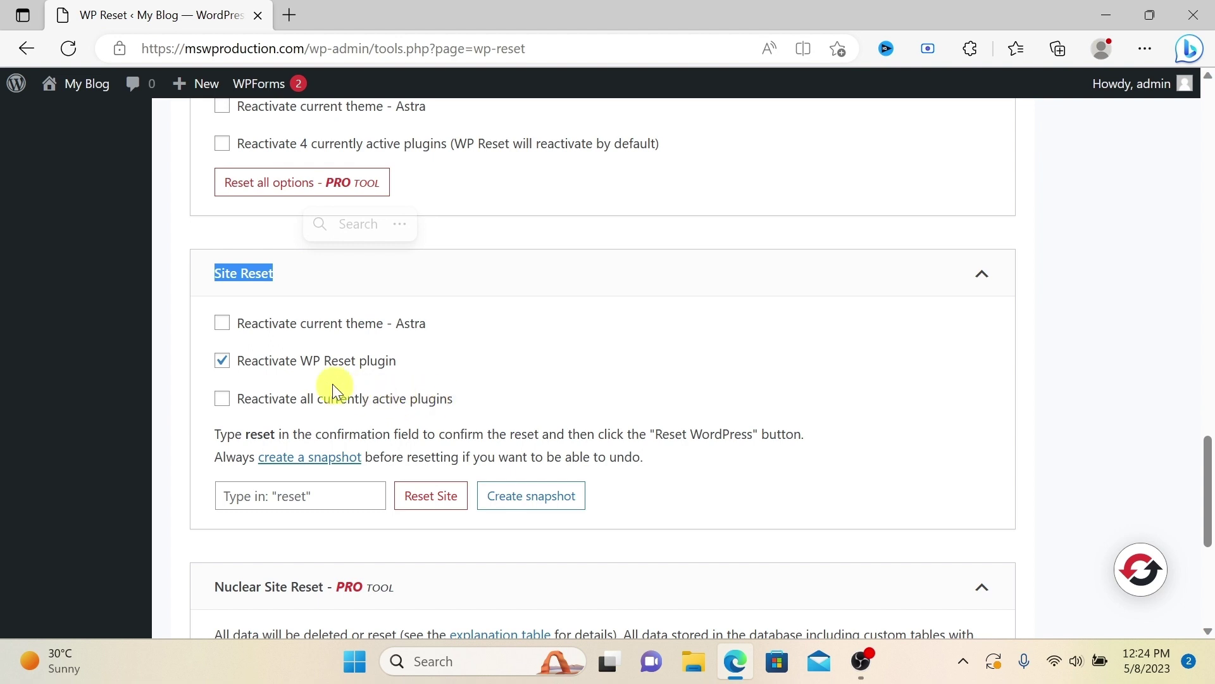
pyautogui.click(222, 325)
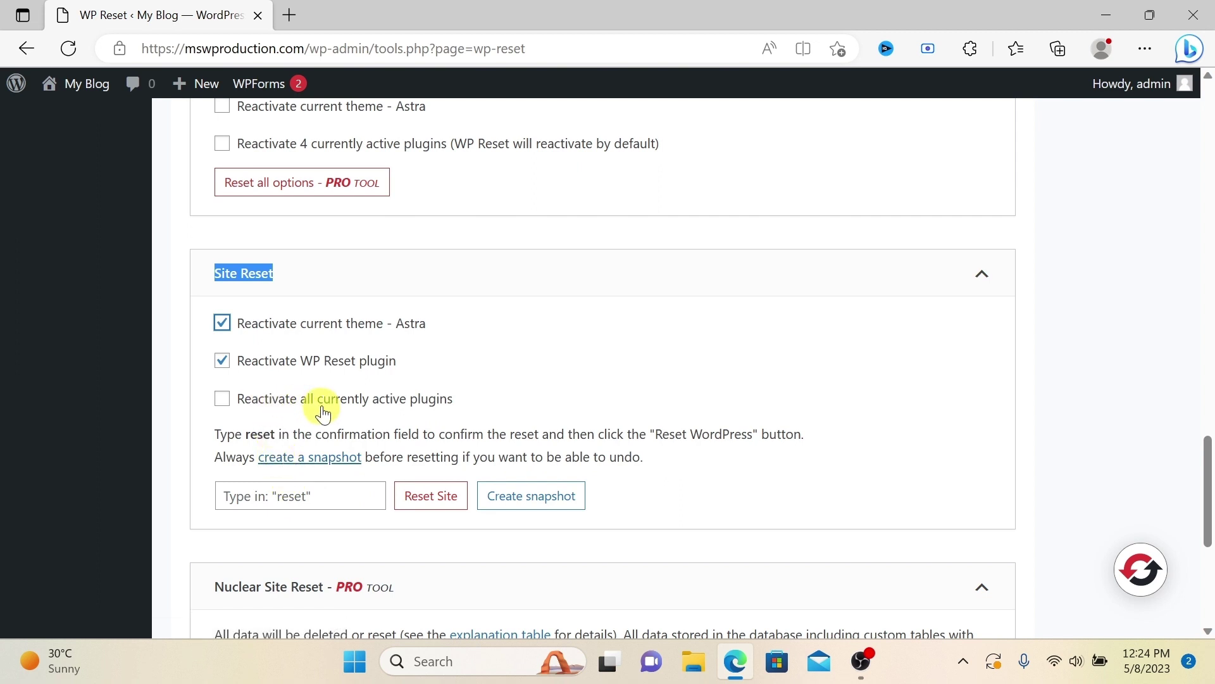
# Enter 'reset' as the confirmation word and confirm Reset WordPress to restore defaults.
pyautogui.click(266, 492)
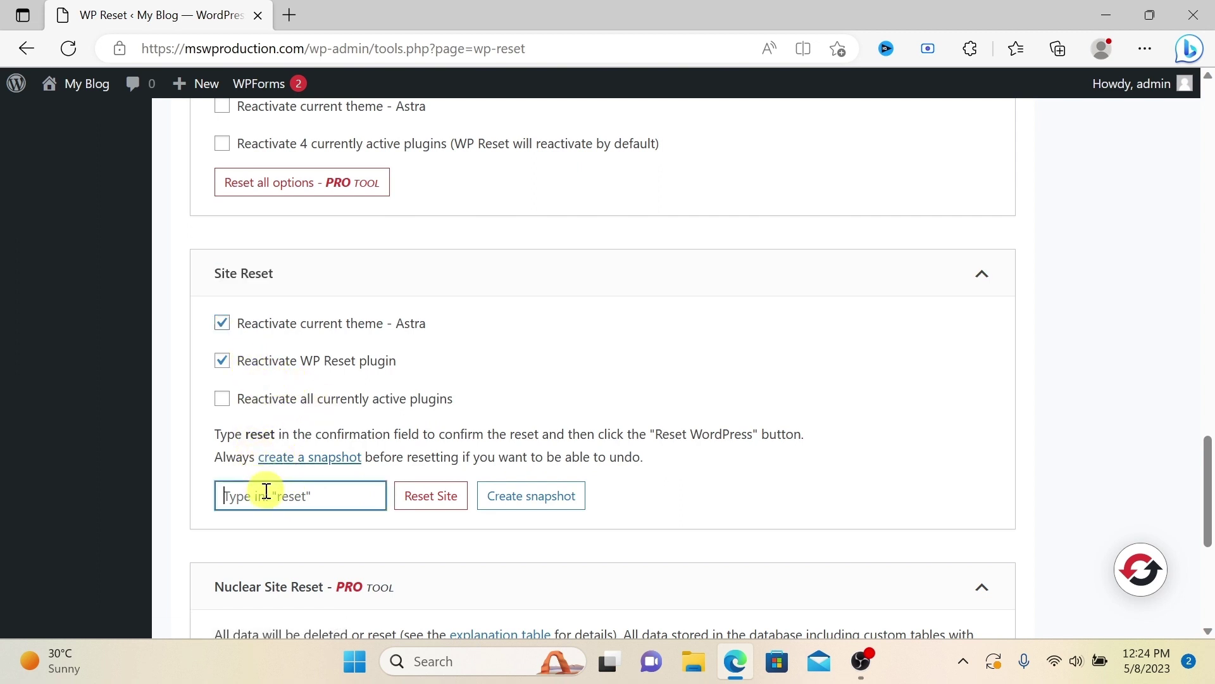
pyautogui.write('reset')
pyautogui.click(444, 500)
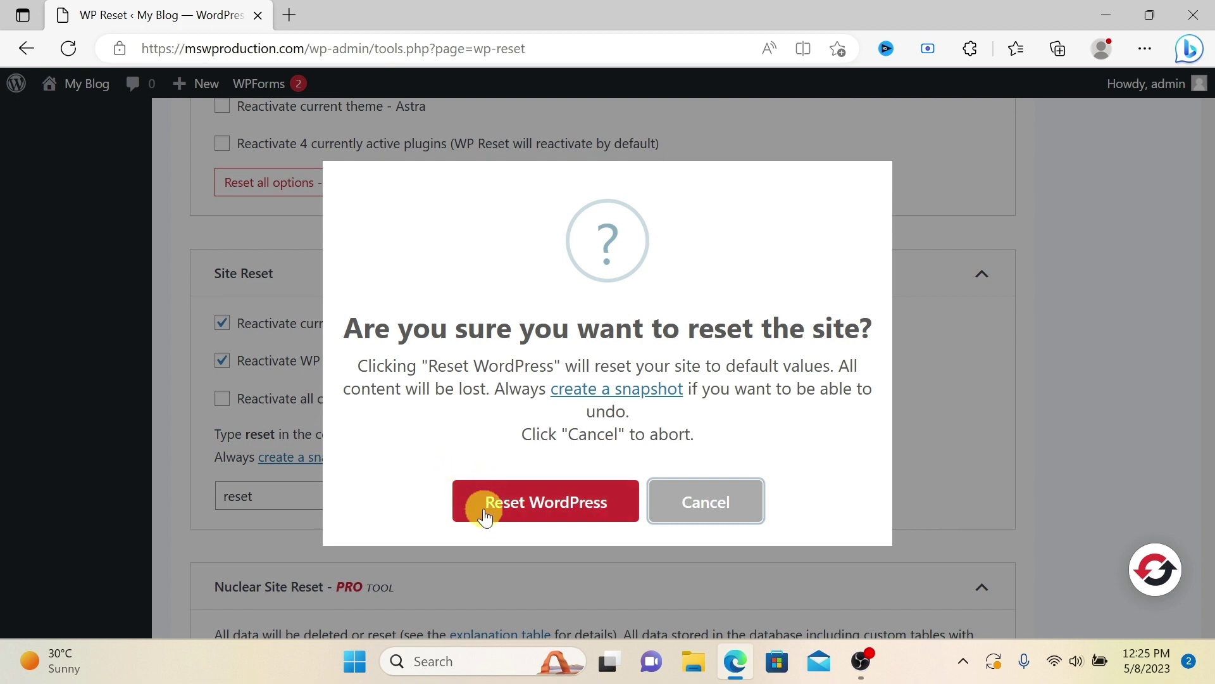
pyautogui.click(513, 511)
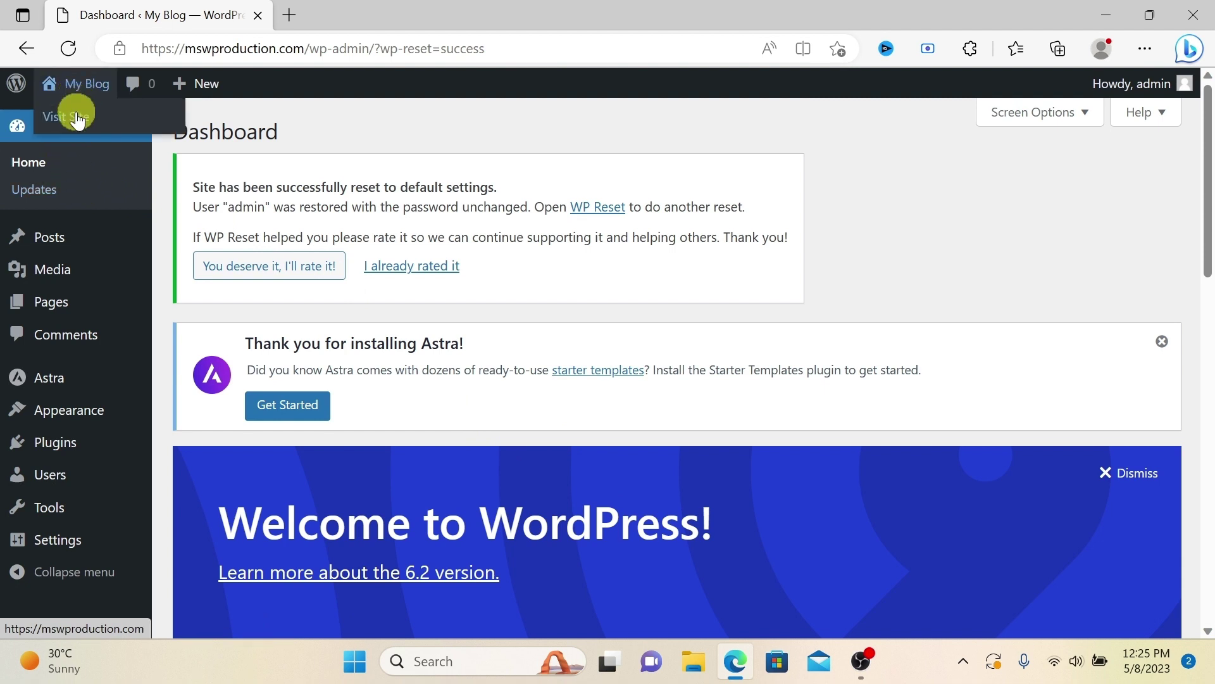
pyautogui.click(76, 113)
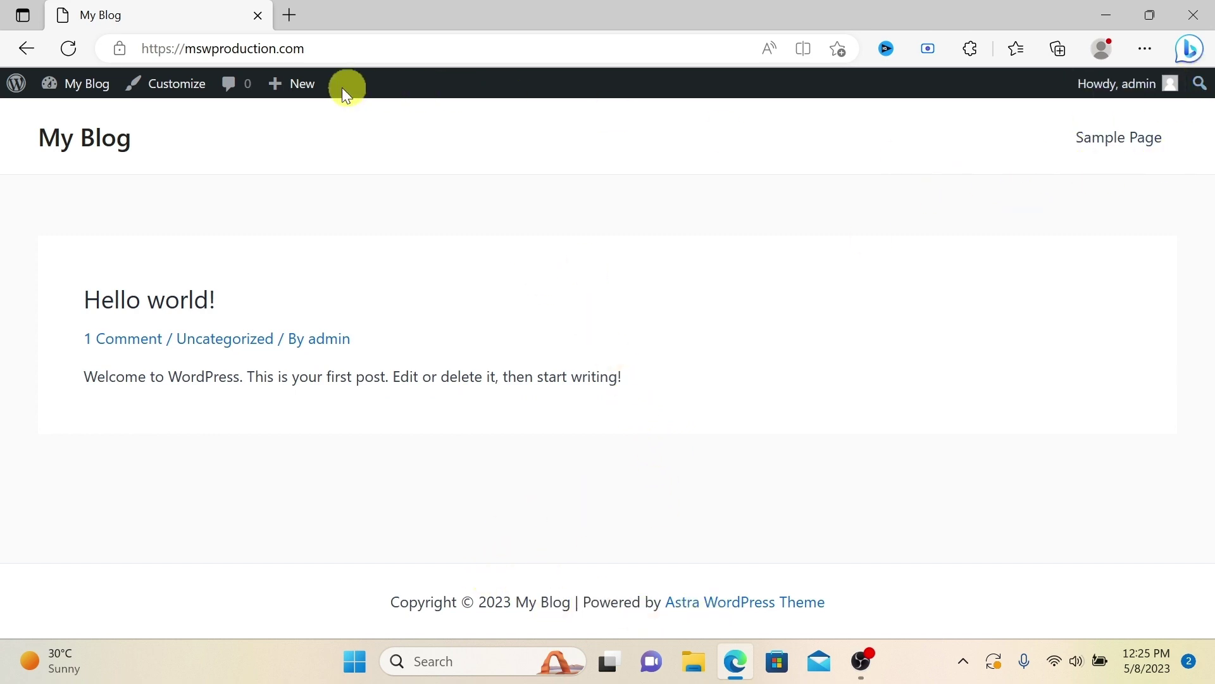
pyautogui.moveTo(74, 85)
pyautogui.click(71, 114)
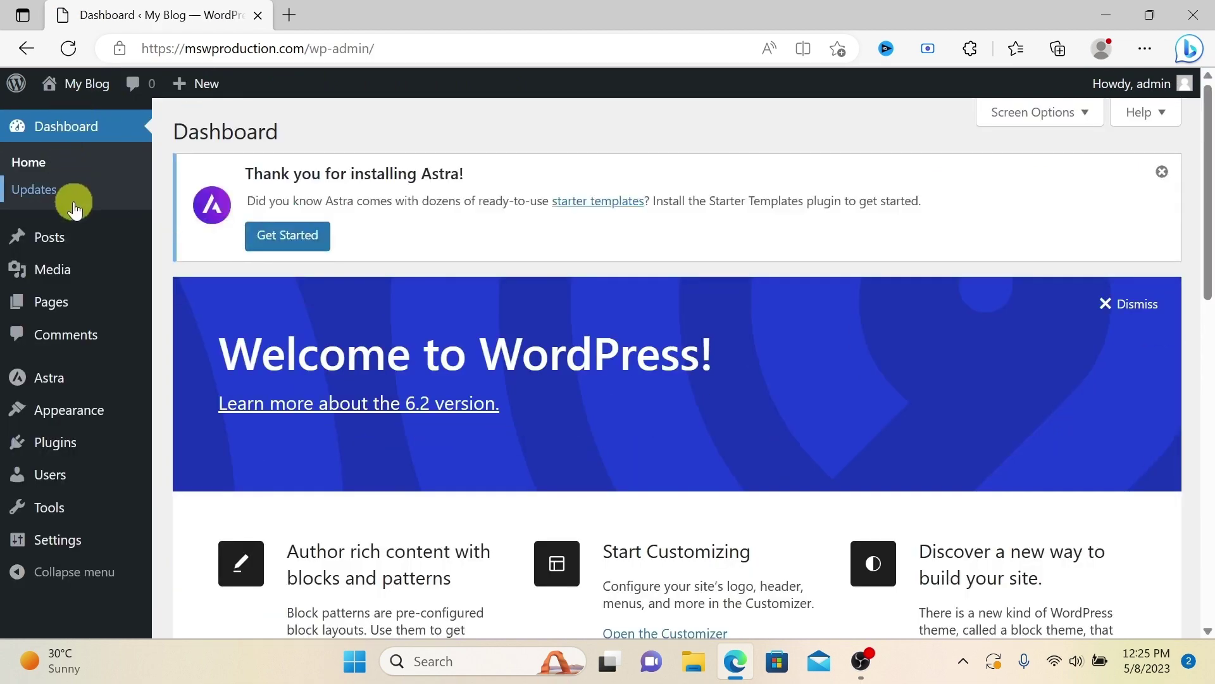
pyautogui.moveTo(75, 239)
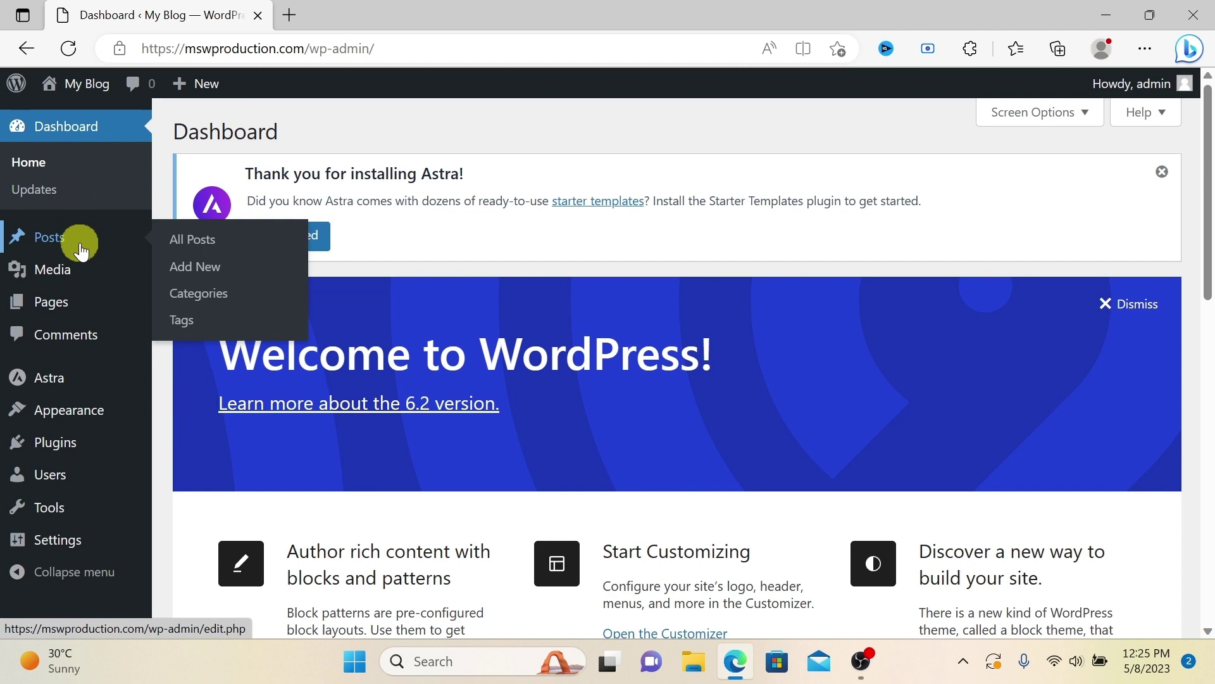
pyautogui.click(81, 247)
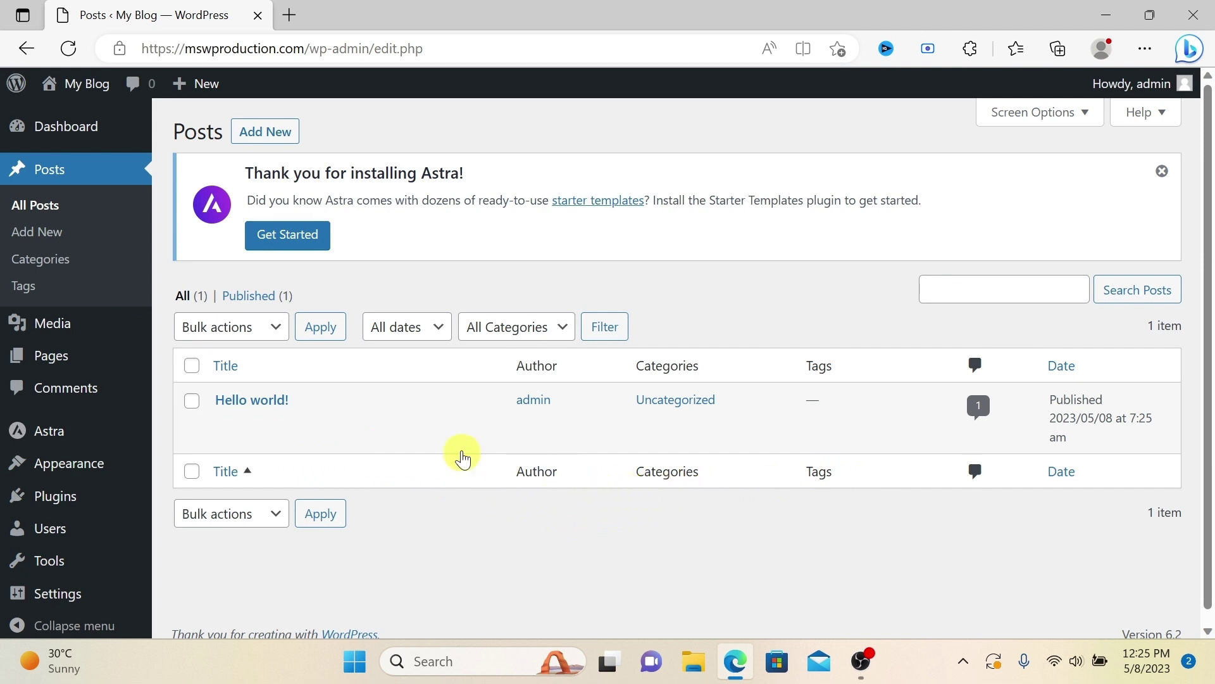
pyautogui.scroll(-1, 395, 464)
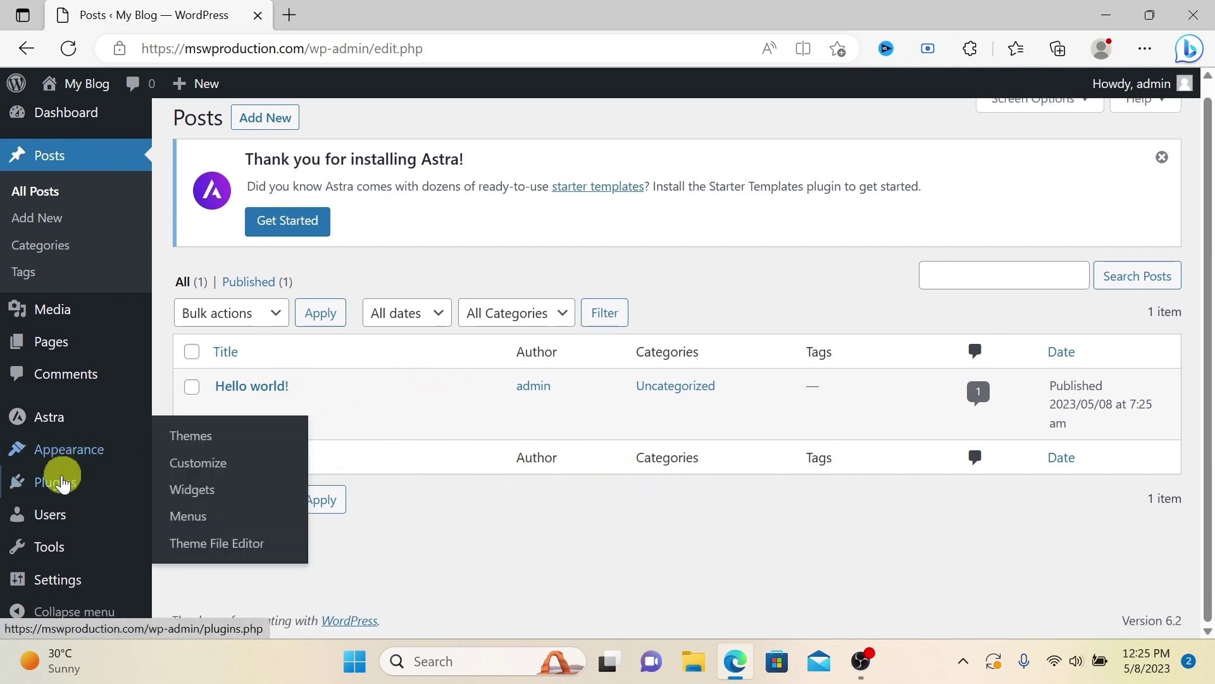
pyautogui.click(63, 483)
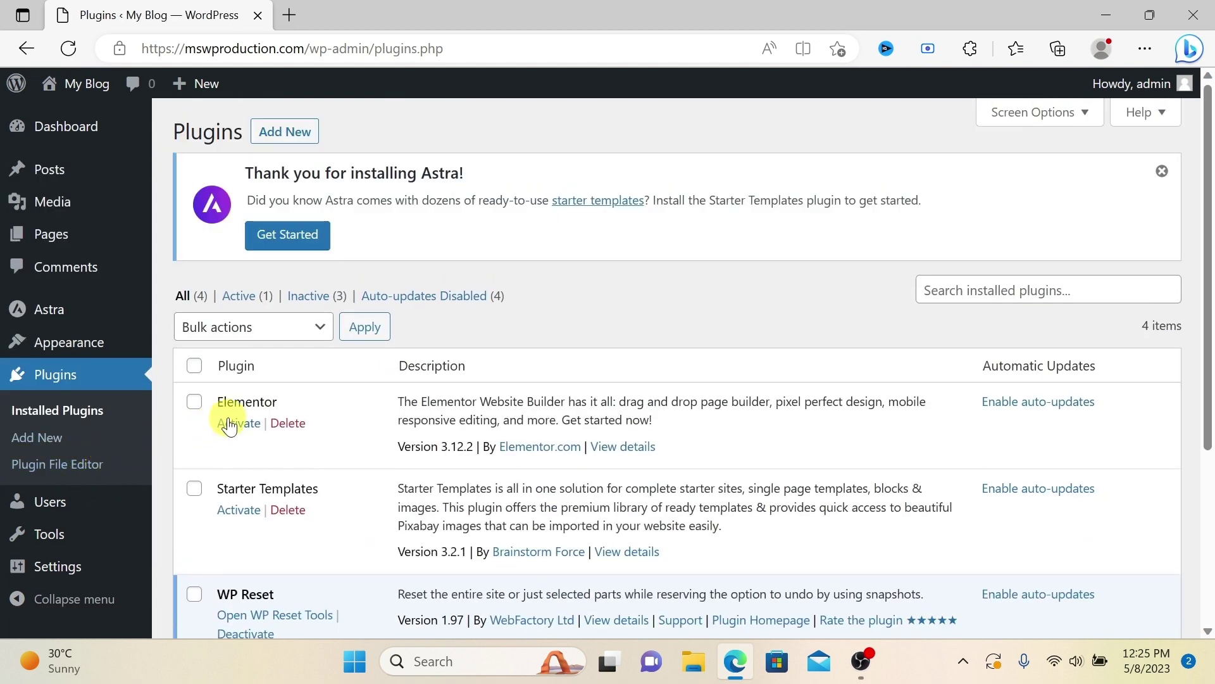
pyautogui.scroll(-5, 235, 408)
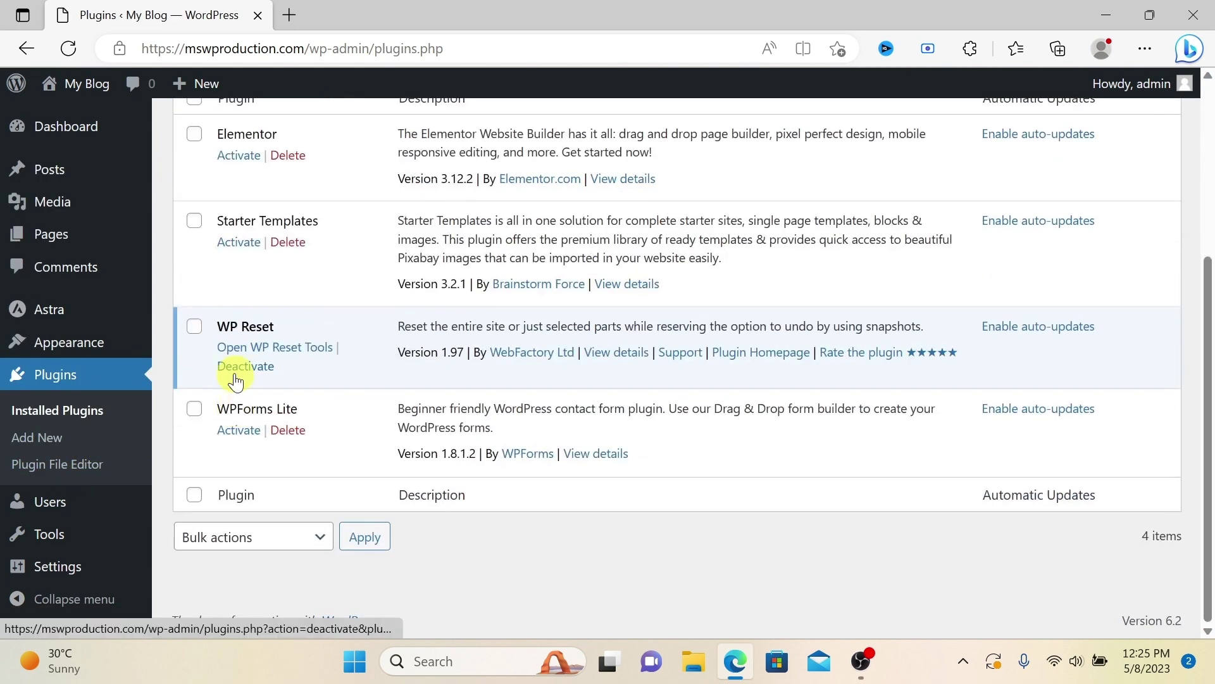
pyautogui.scroll(3, 235, 380)
pyautogui.scroll(-3, 250, 363)
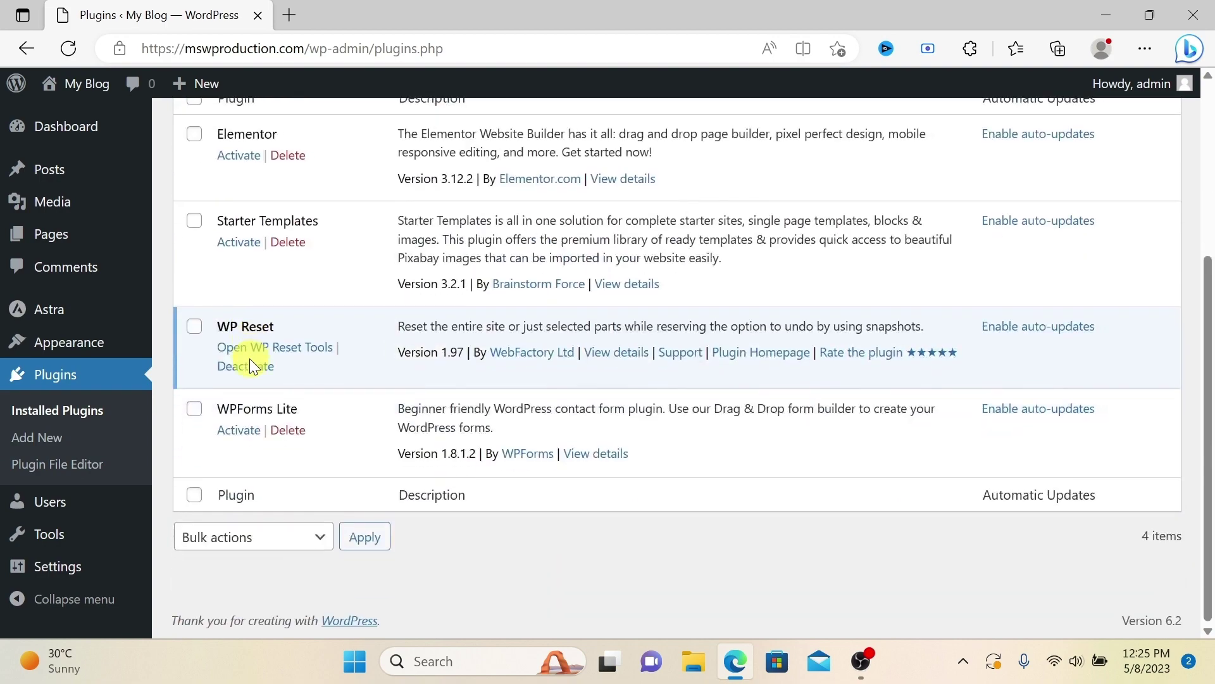
pyautogui.scroll(4, 210, 310)
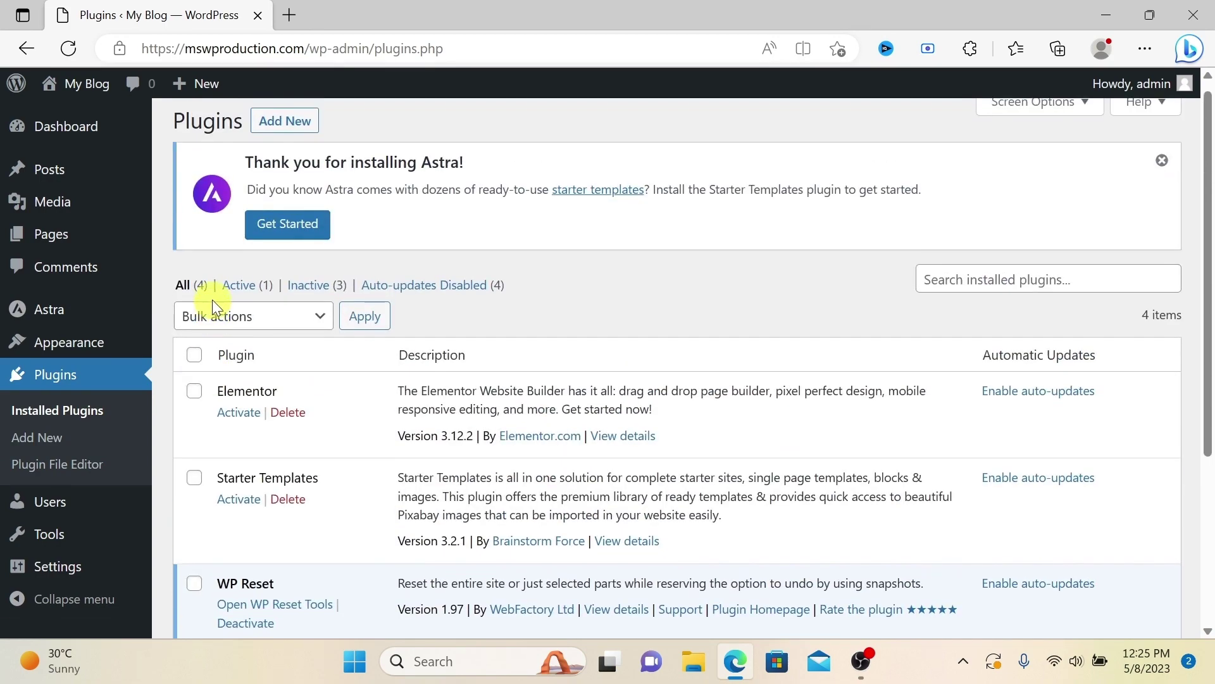
pyautogui.scroll(-4, 213, 302)
pyautogui.scroll(4, 215, 305)
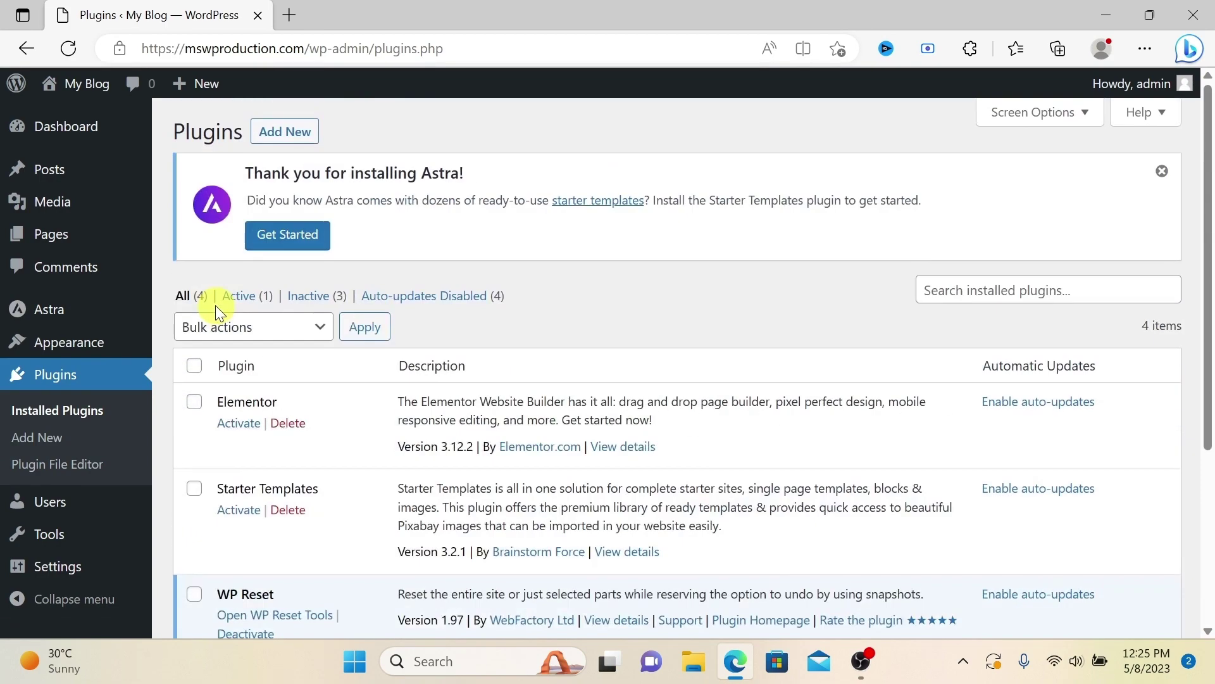
pyautogui.click(41, 129)
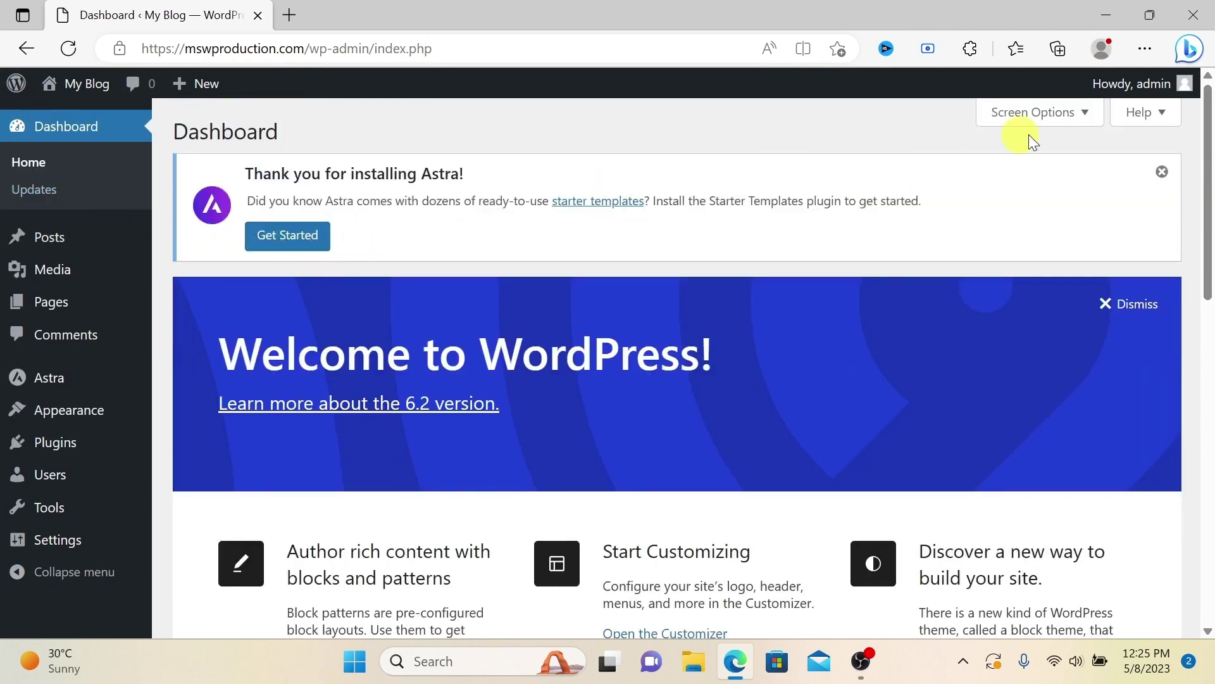
# Remove the Astra thank-you notice and the Welcome to WordPress panel from the Dashboard.
pyautogui.click(1162, 171)
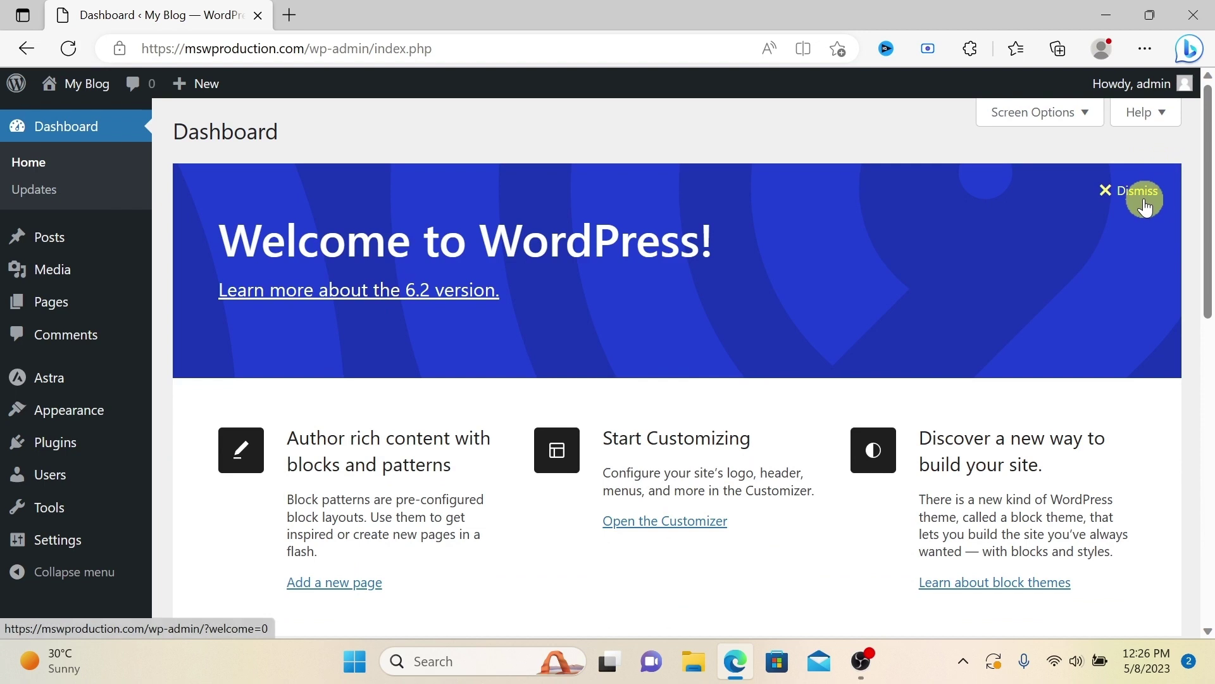
pyautogui.click(1137, 192)
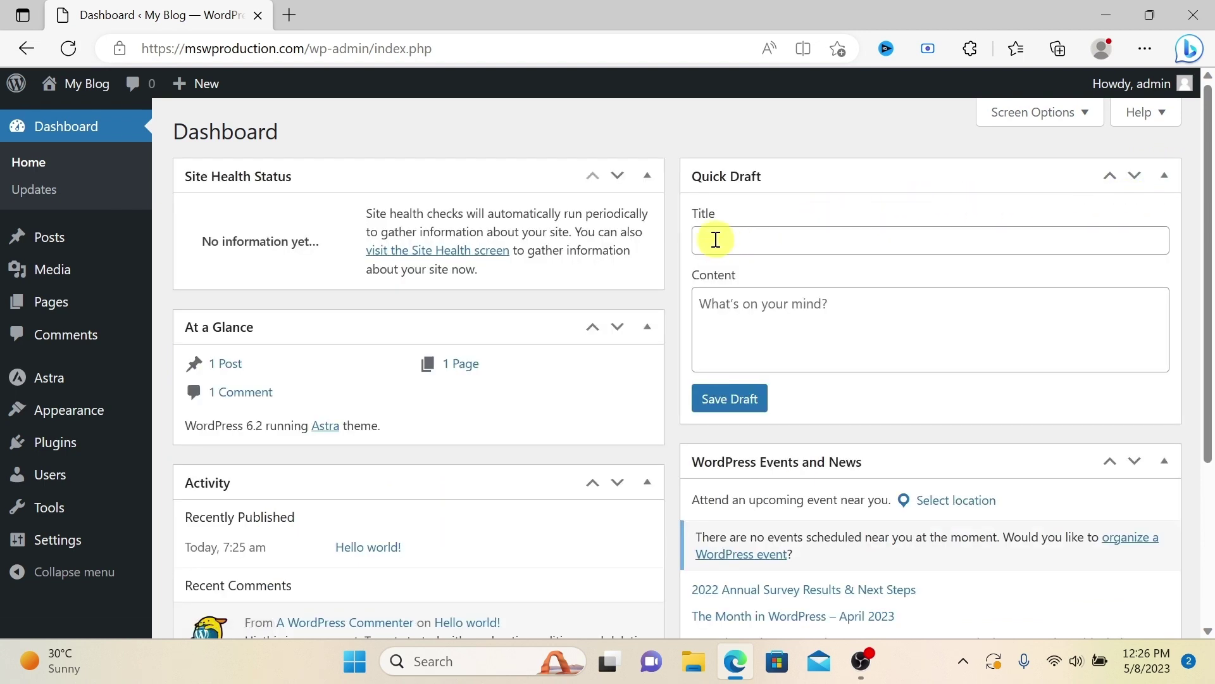
pyautogui.scroll(-1, 709, 238)
pyautogui.scroll(-2, 711, 240)
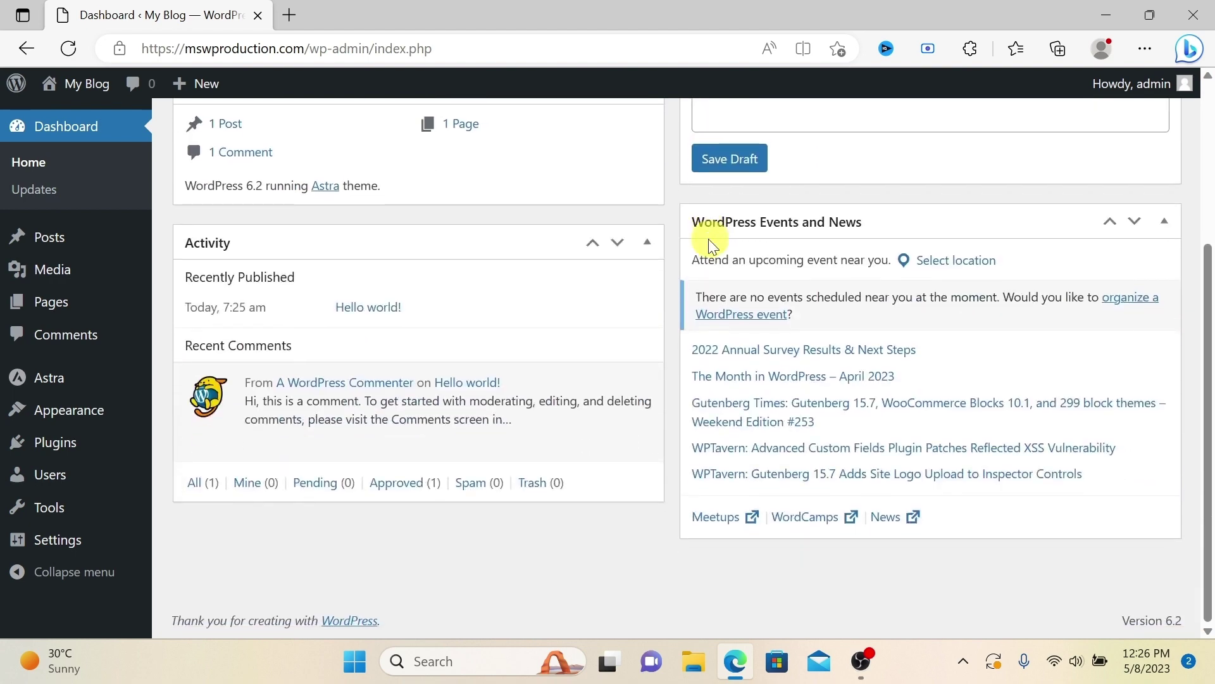
pyautogui.scroll(1, 700, 203)
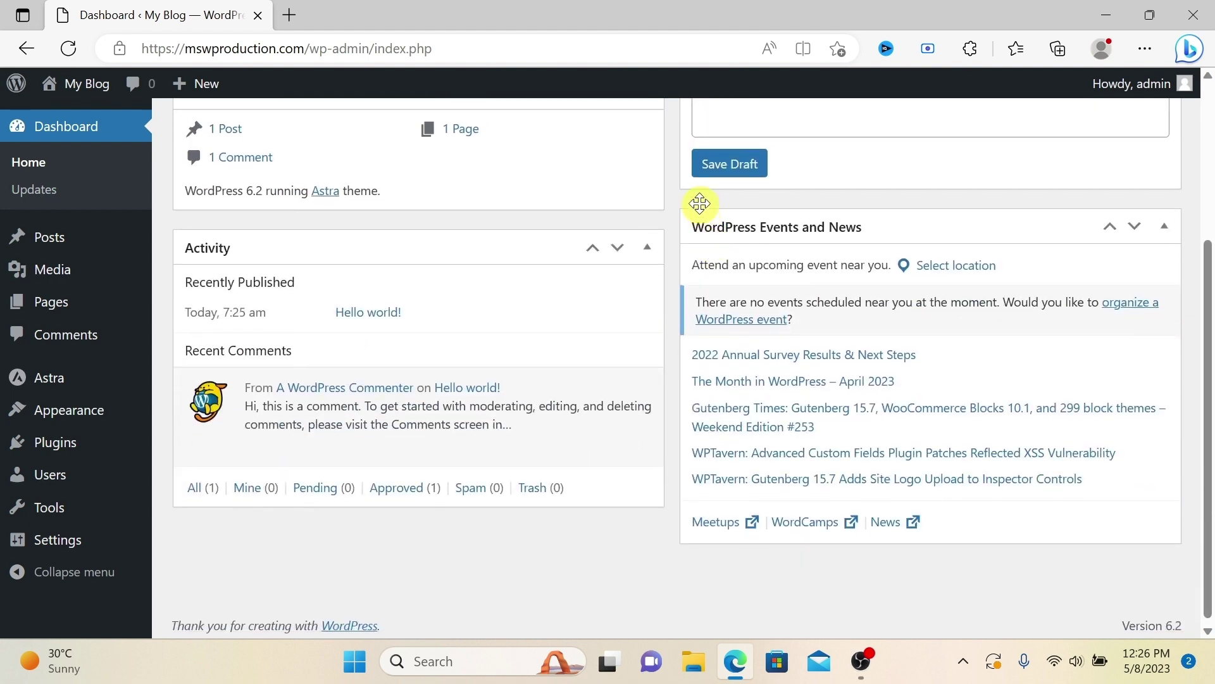
pyautogui.scroll(3, 699, 202)
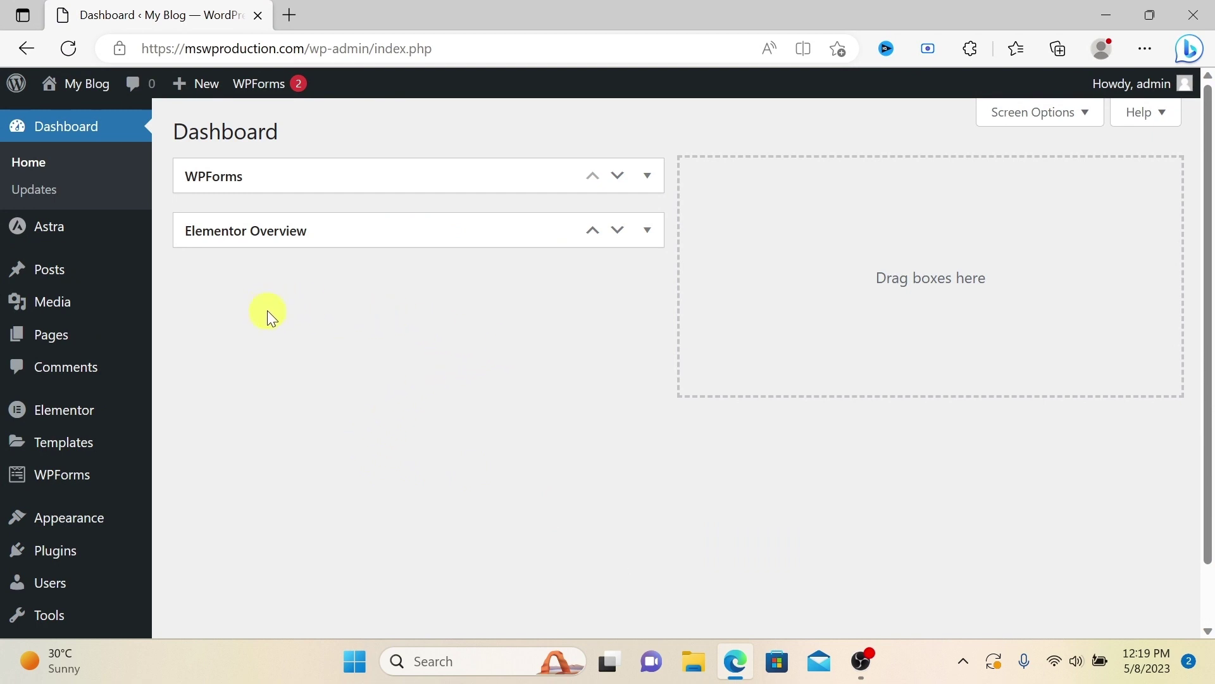
# Move the WPForms dashboard widget down below Elementor Overview.
pyautogui.click(618, 176)
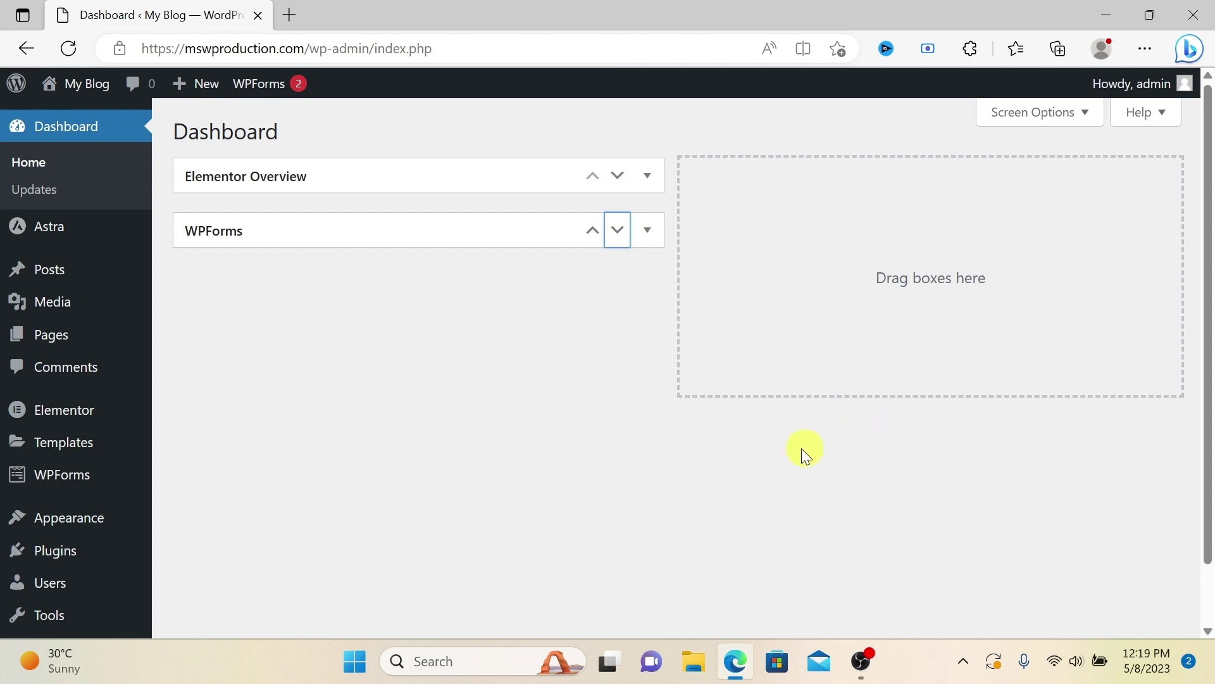
pyautogui.scroll(-1, 673, 410)
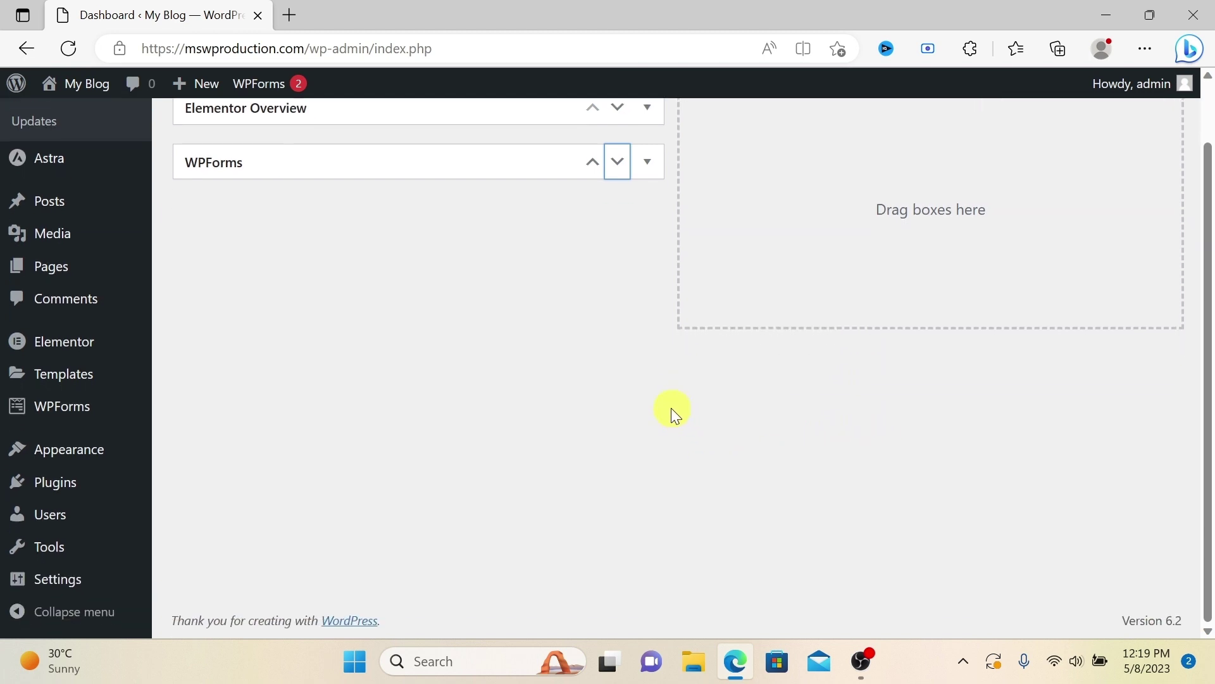
pyautogui.scroll(1, 672, 411)
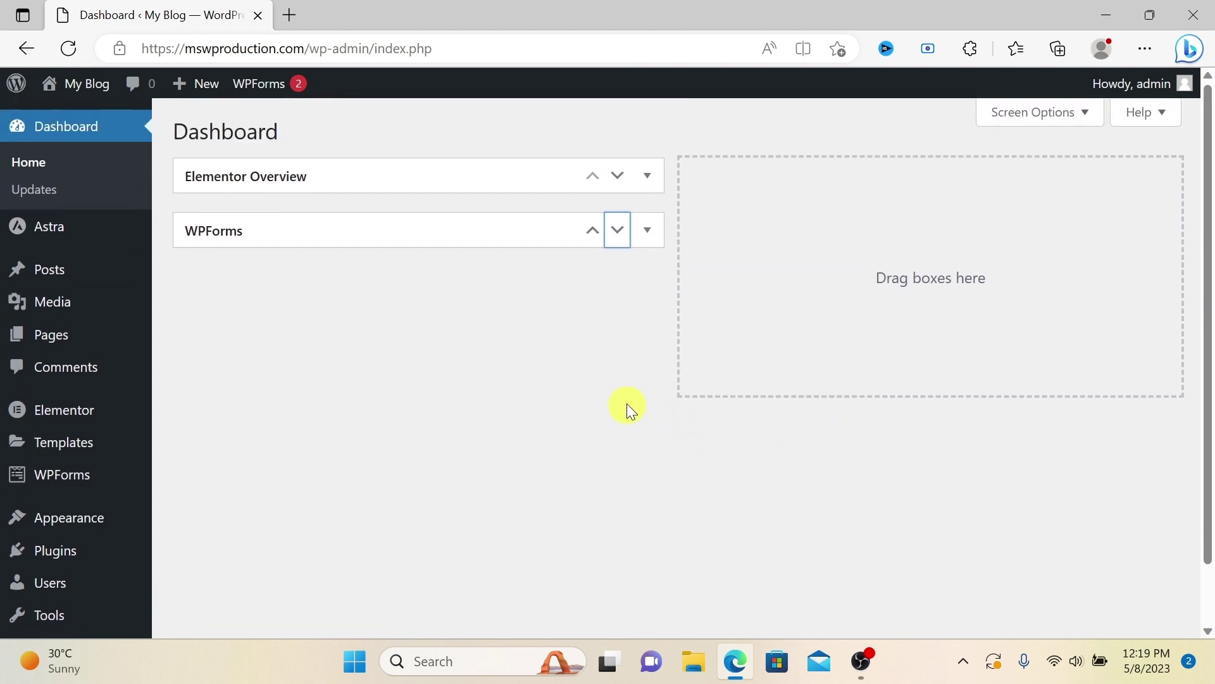